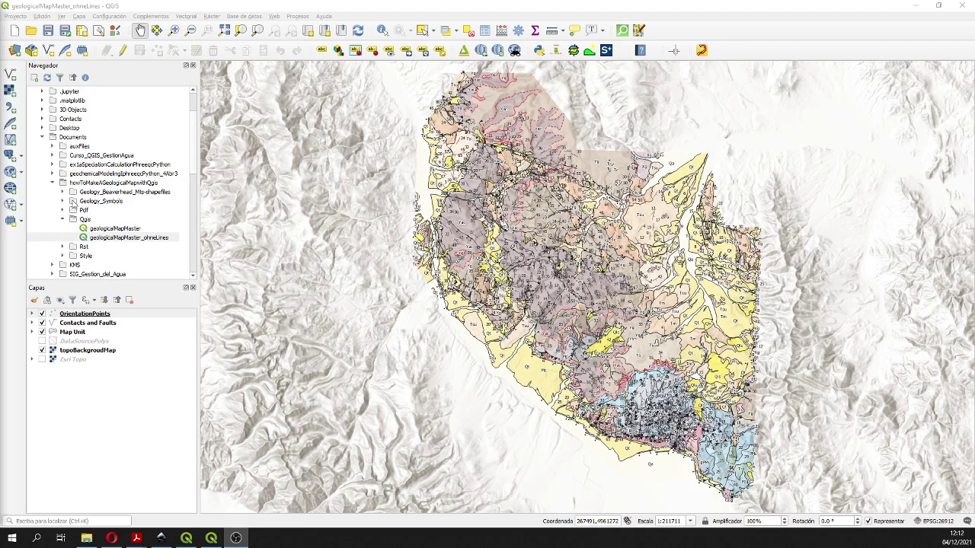
# - Add GeologicLines.shp from the Geology_Beaverhead_Mts-shapefiles folder to the project and hide the OrientationPoints and Contacts and Faults layers
pyautogui.click(62, 193)
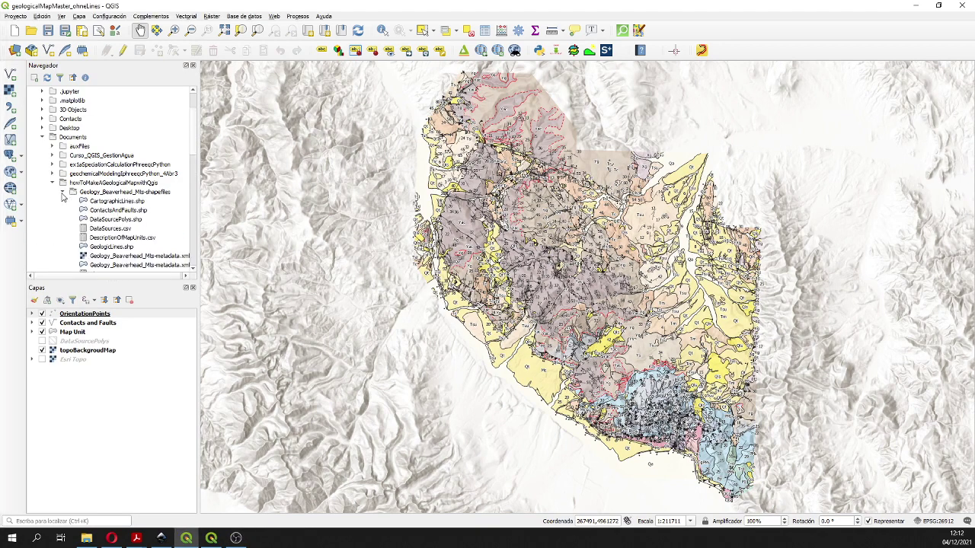
pyautogui.doubleClick(118, 248)
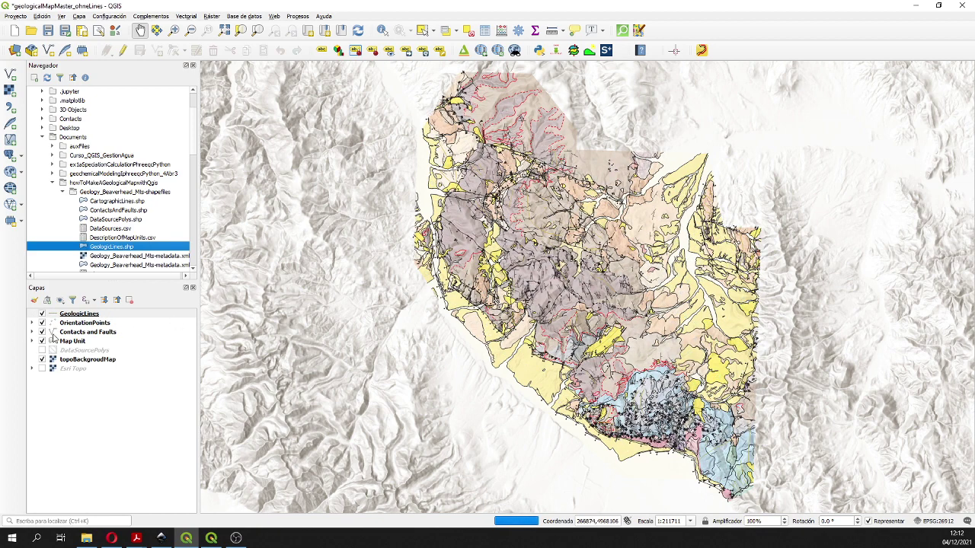
pyautogui.click(42, 323)
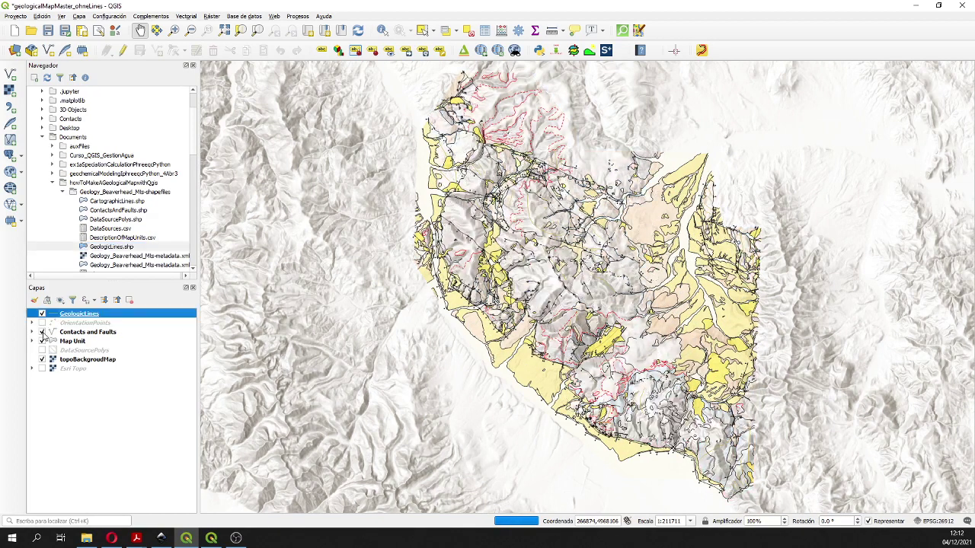
pyautogui.click(42, 332)
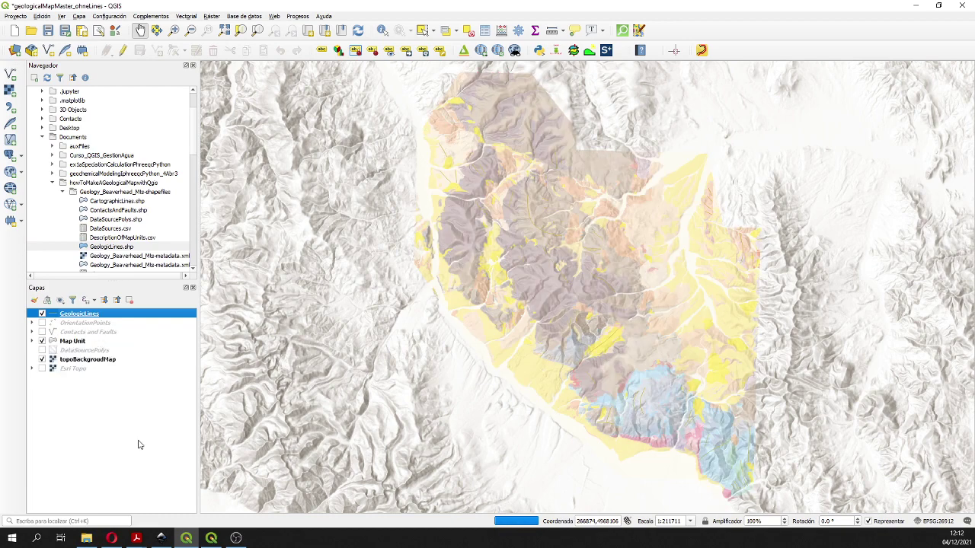
pyautogui.click(43, 341)
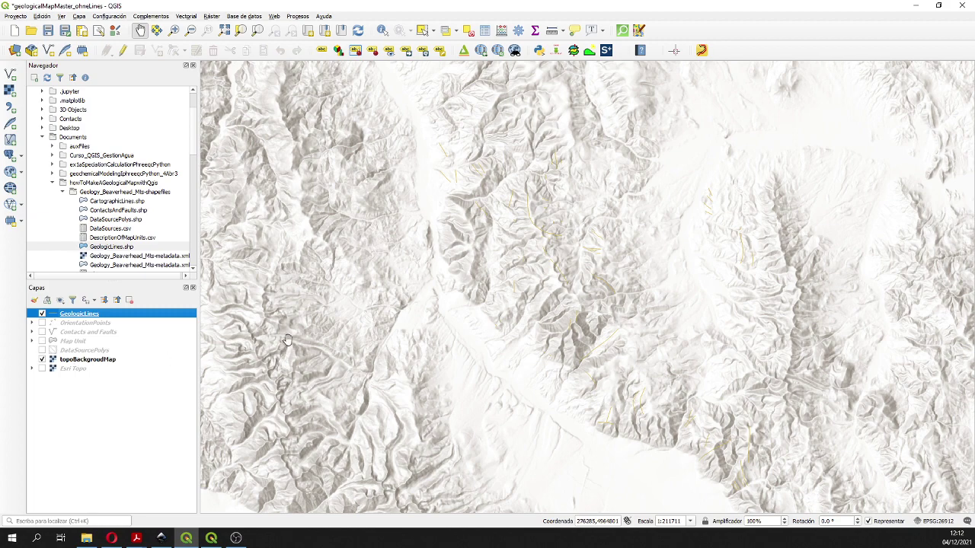
pyautogui.click(43, 341)
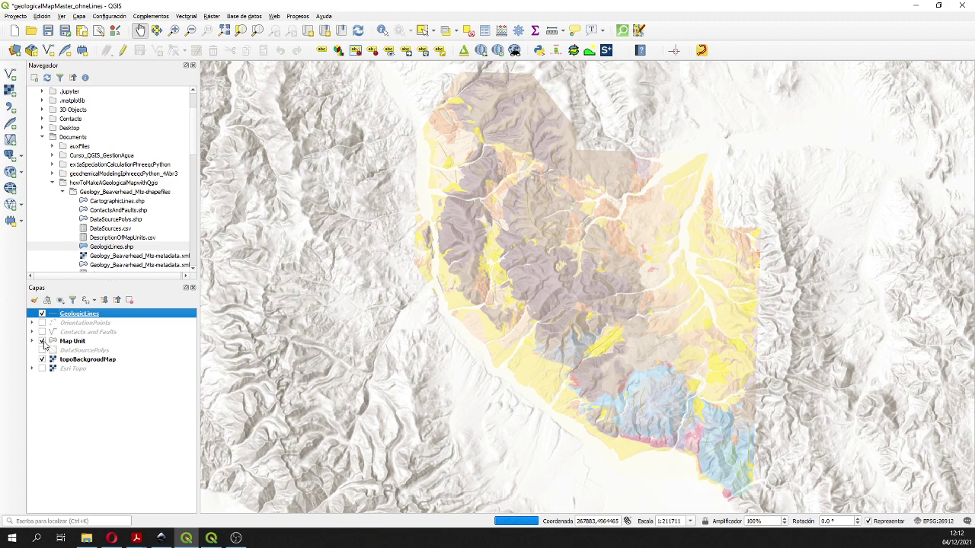
# - Turn off the Map Unit layer's labels by setting its labelling to Sin etiquetas
pyautogui.click(70, 345)
pyautogui.rightClick(69, 344)
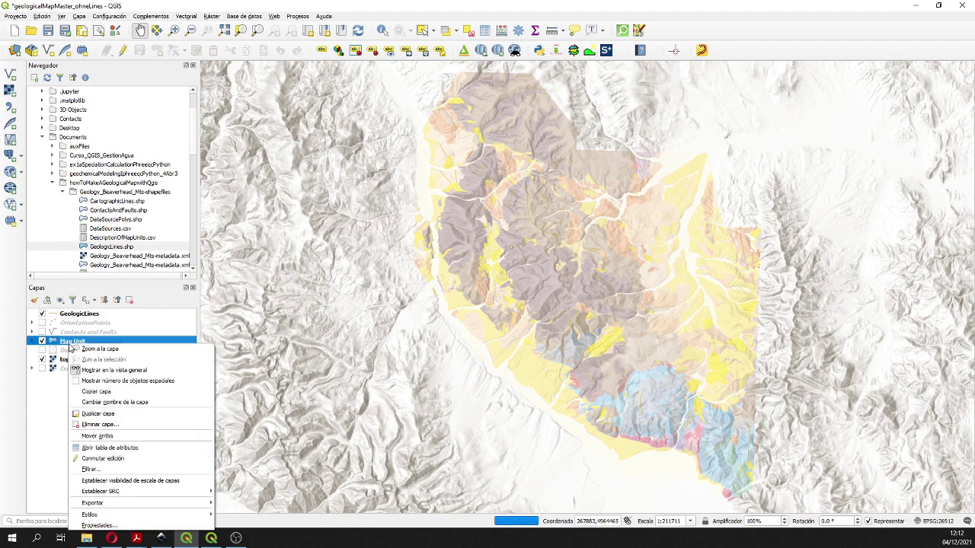
pyautogui.click(116, 526)
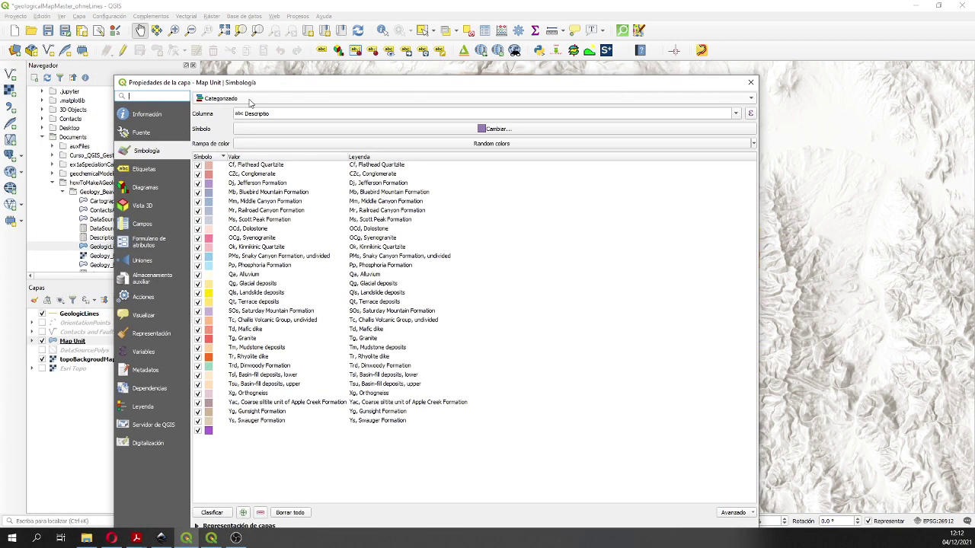
pyautogui.click(159, 168)
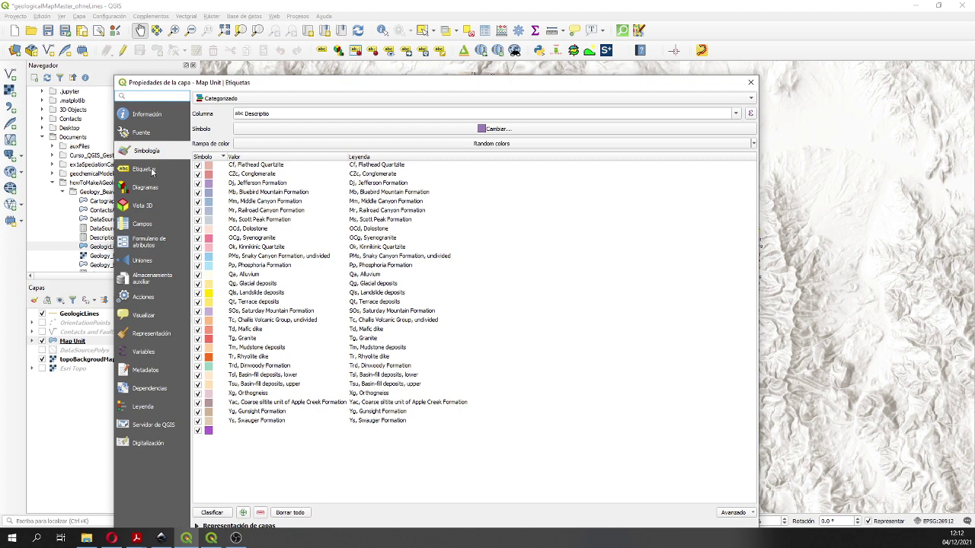
pyautogui.click(361, 100)
pyautogui.click(310, 90)
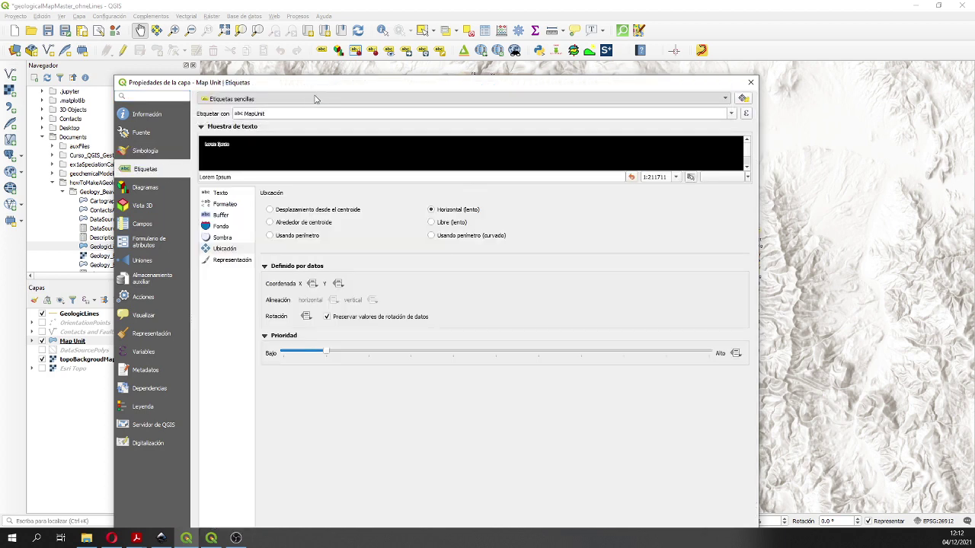
pyautogui.moveTo(557, 85); pyautogui.dragTo(522, 30)
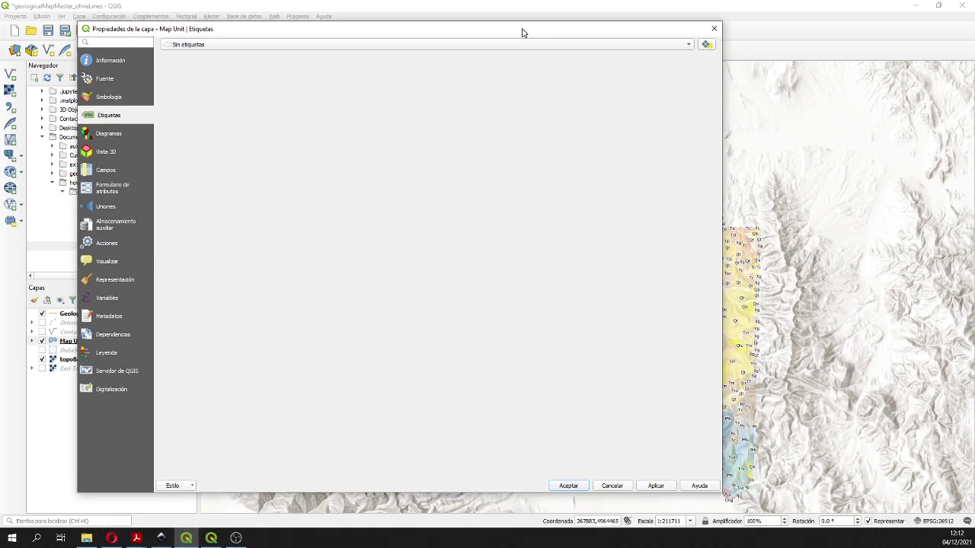
pyautogui.click(568, 485)
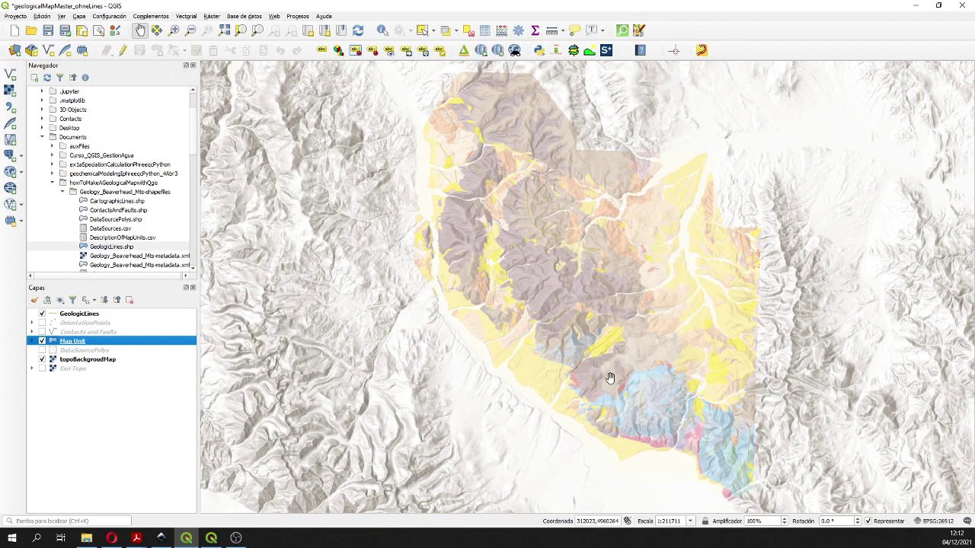
# - Style the GeologicLines layer with the effect neon line symbol and apply it
pyautogui.click(55, 316)
pyautogui.doubleClick(54, 317)
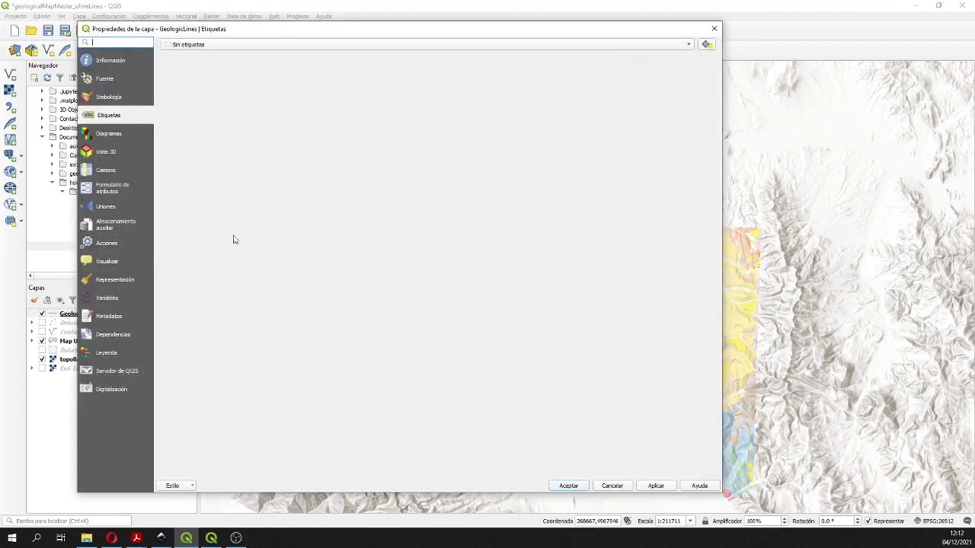
pyautogui.click(107, 98)
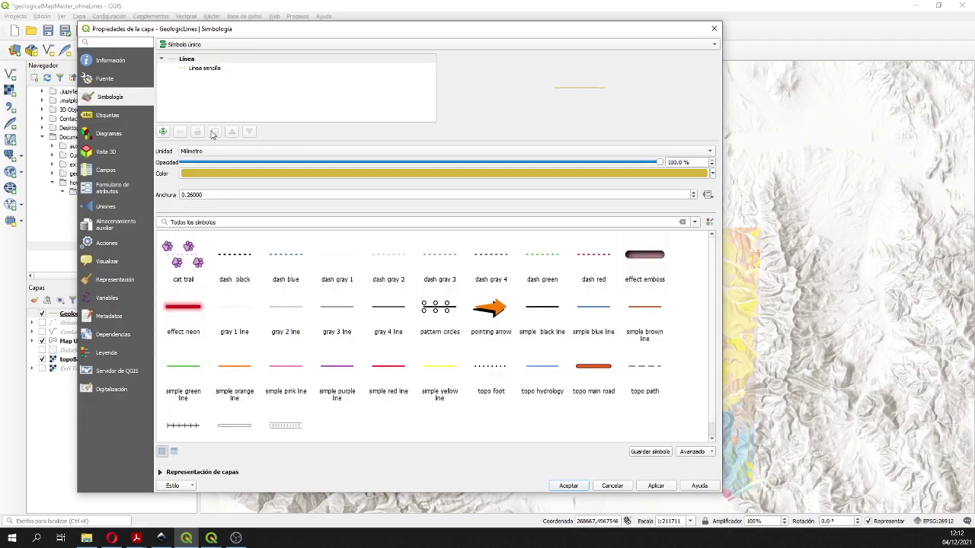
pyautogui.click(191, 315)
pyautogui.click(657, 486)
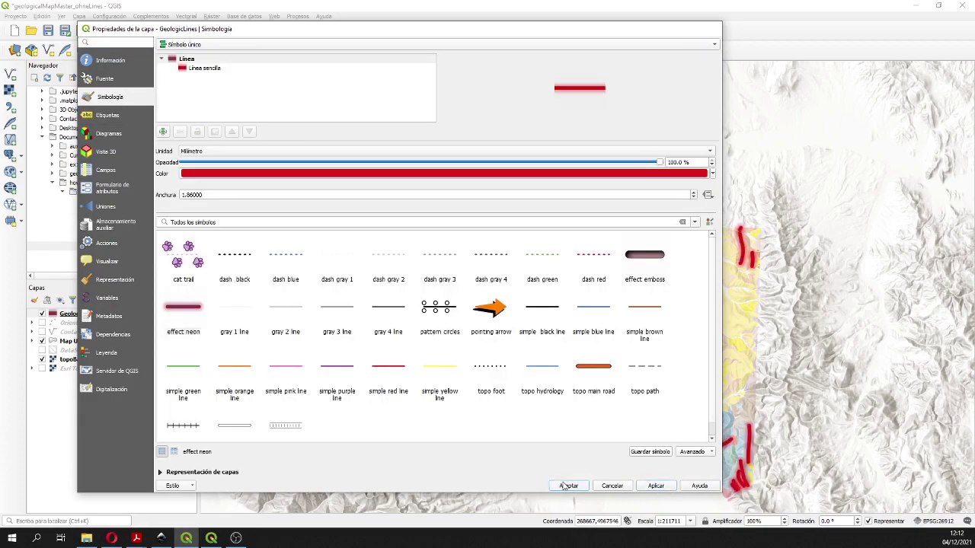
pyautogui.click(567, 486)
# - Examine the Type and Descriptio values of the geologic lines in the GeologicLines attribute table
pyautogui.rightClick(82, 312)
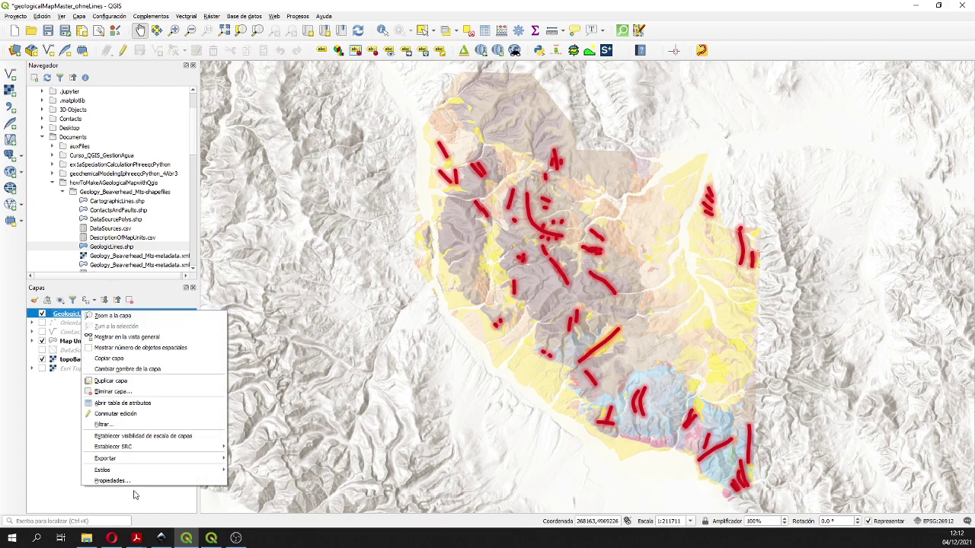
pyautogui.click(119, 403)
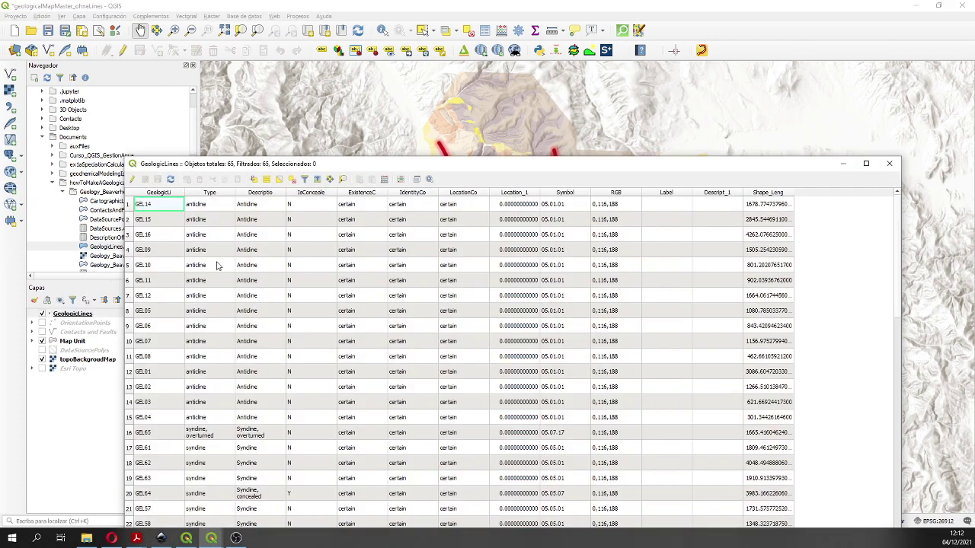
pyautogui.scroll(-1, 217, 408)
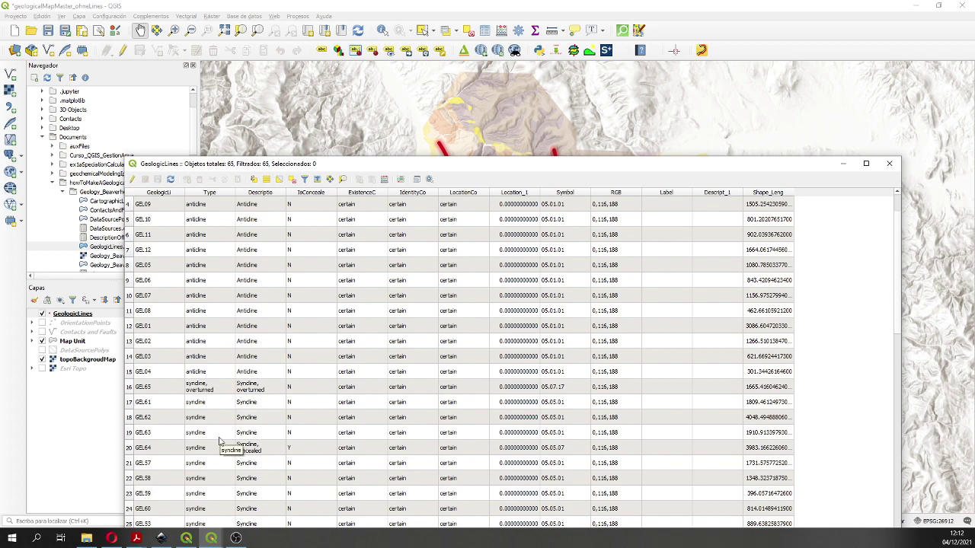
pyautogui.scroll(-6, 219, 442)
pyautogui.scroll(-7, 219, 442)
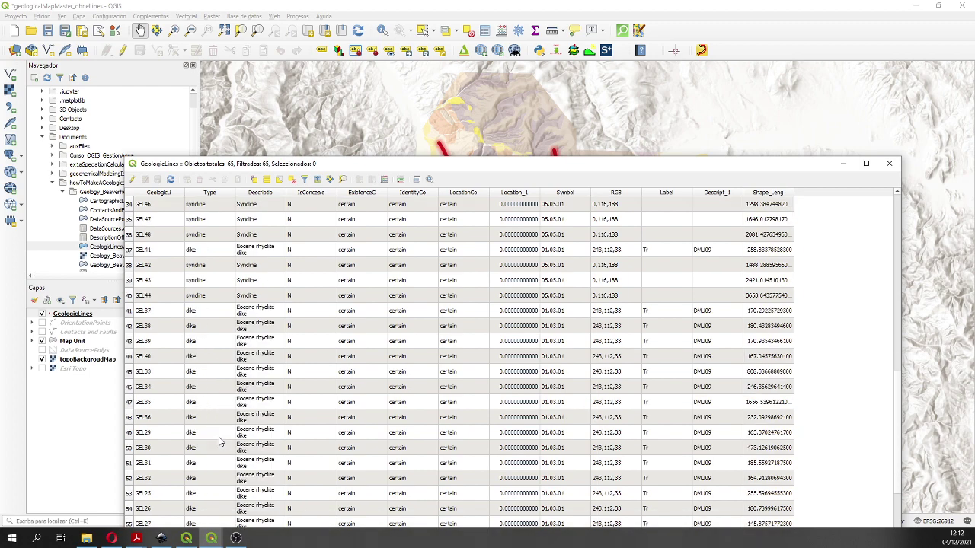
pyautogui.scroll(8, 219, 442)
pyautogui.scroll(6, 219, 442)
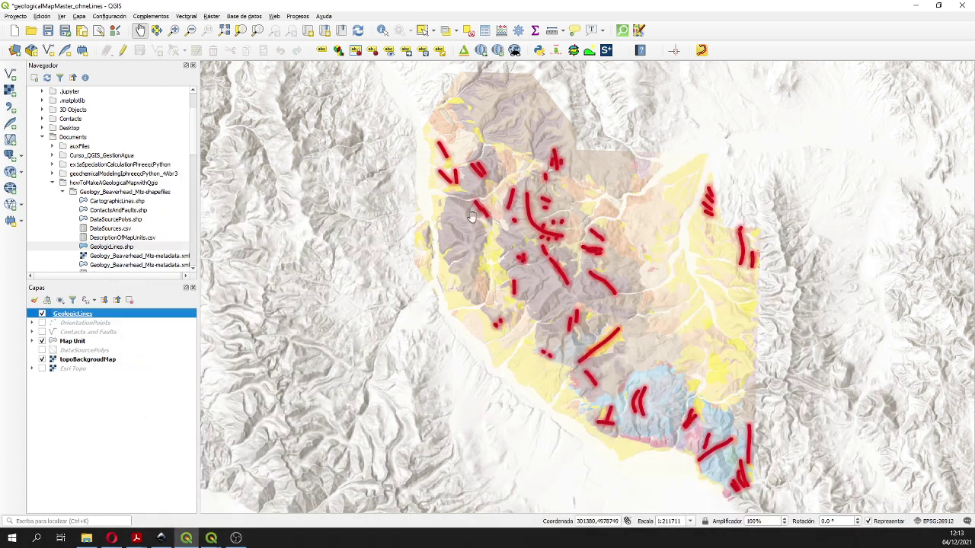
pyautogui.click(843, 163)
# - Switch to File Explorer and review the anticline and syncline SVG symbol files in the Geology_Symbols folder
pyautogui.click(86, 537)
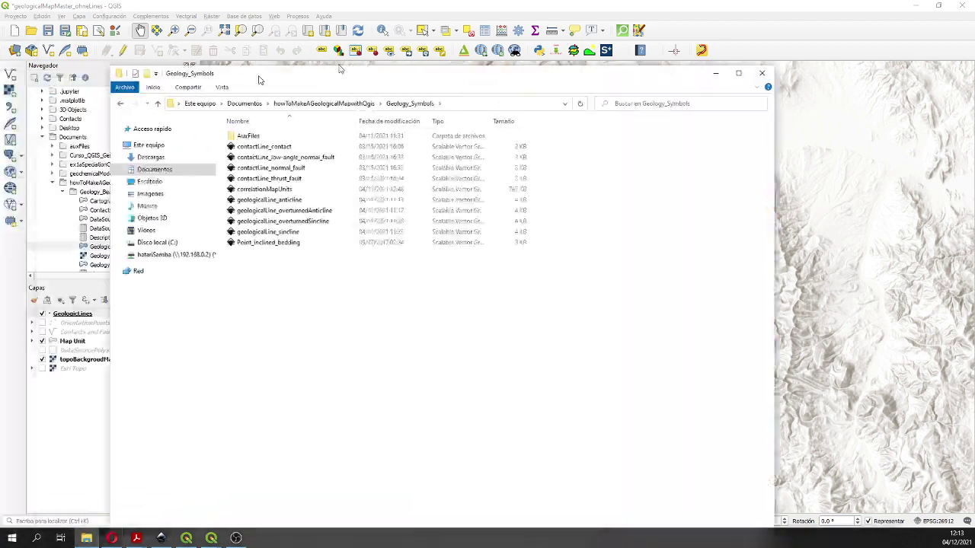
pyautogui.moveTo(258, 70); pyautogui.dragTo(302, 41)
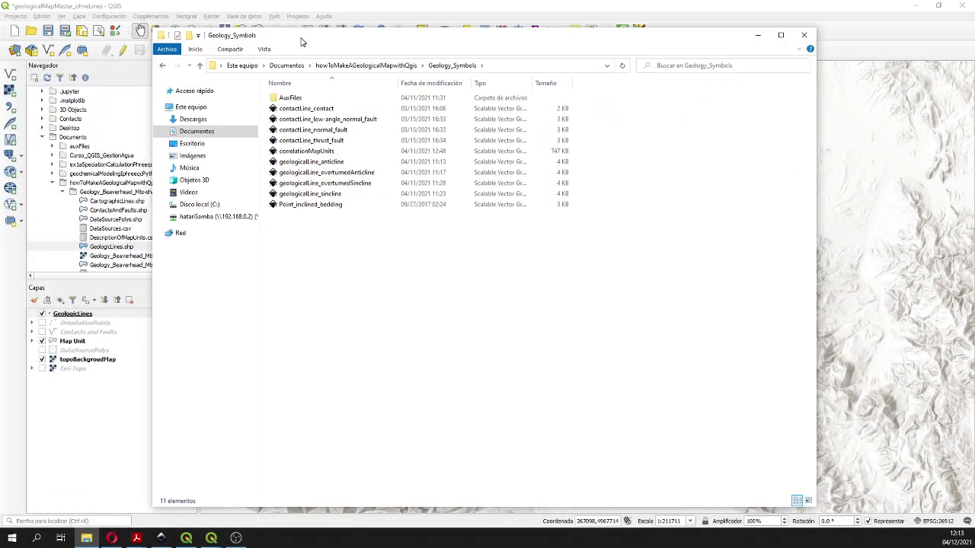
pyautogui.click(343, 173)
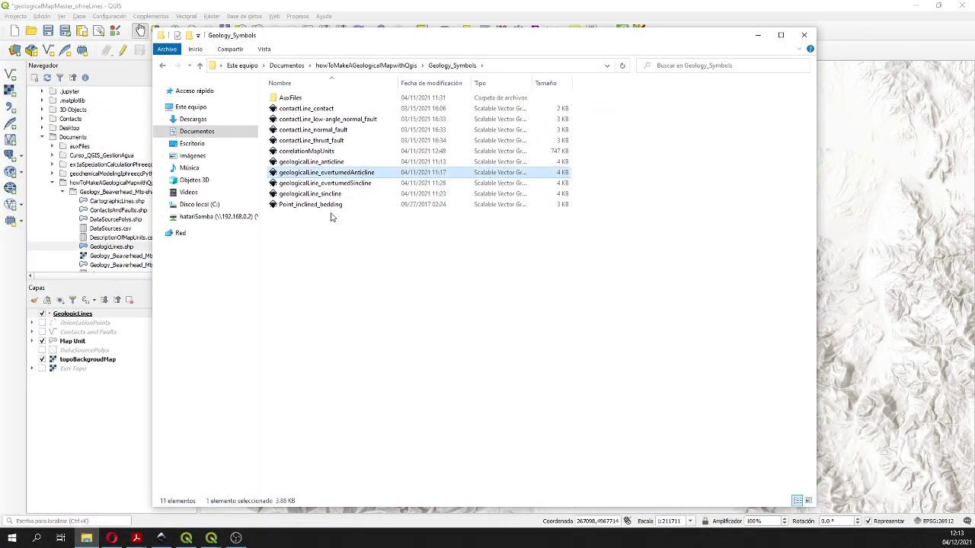
pyautogui.click(325, 162)
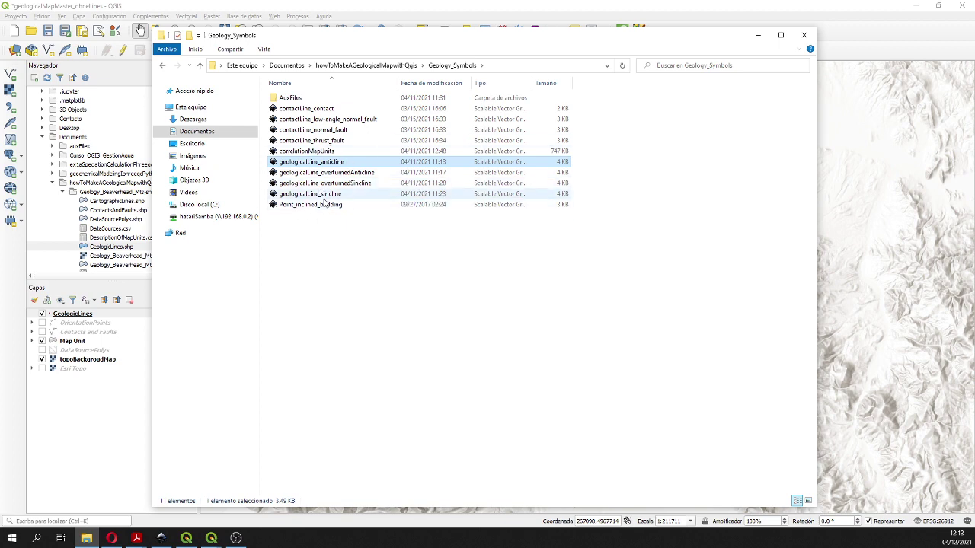
pyautogui.click(757, 35)
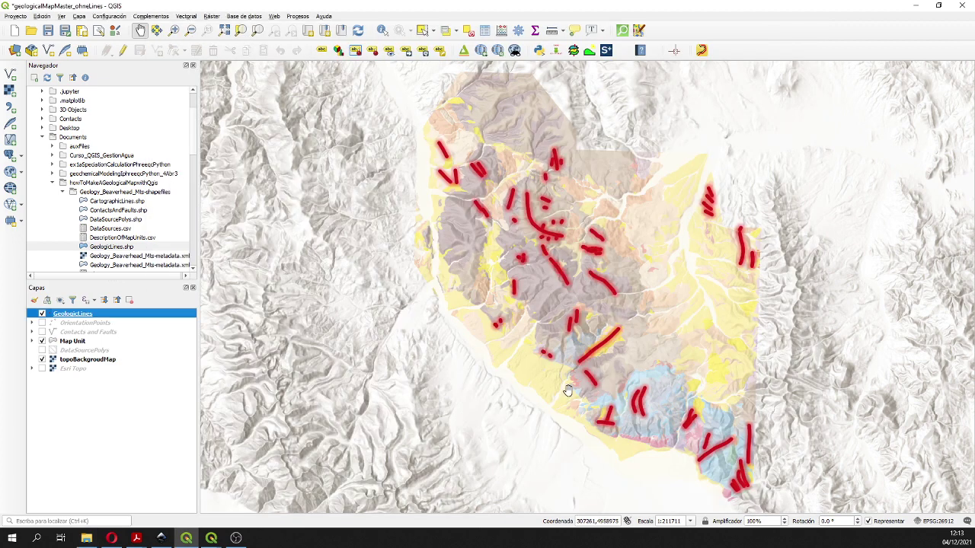
# - Look over the subfolders of the howToMakeAGeologicalMapwithQgis folder in File Explorer, then return to QGIS
pyautogui.rightClick(76, 313)
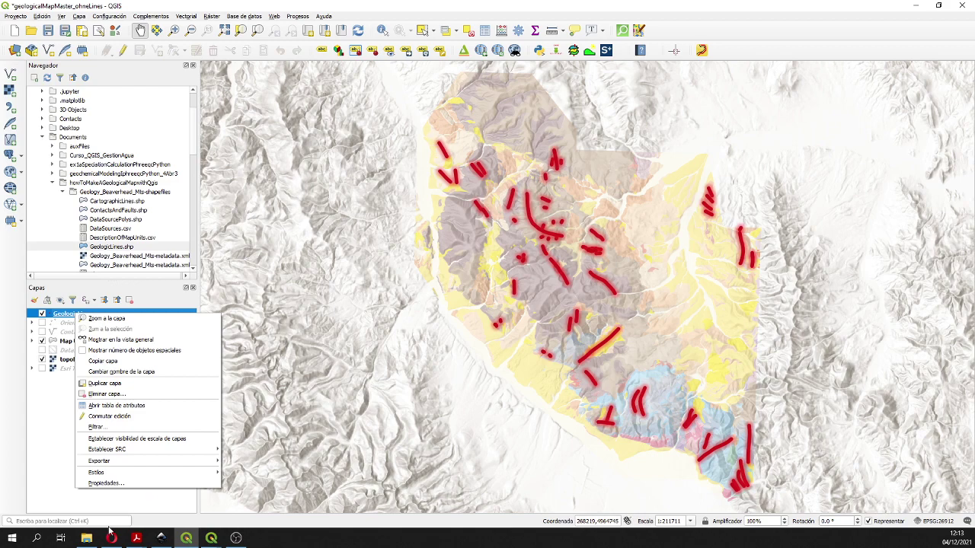
pyautogui.click(86, 539)
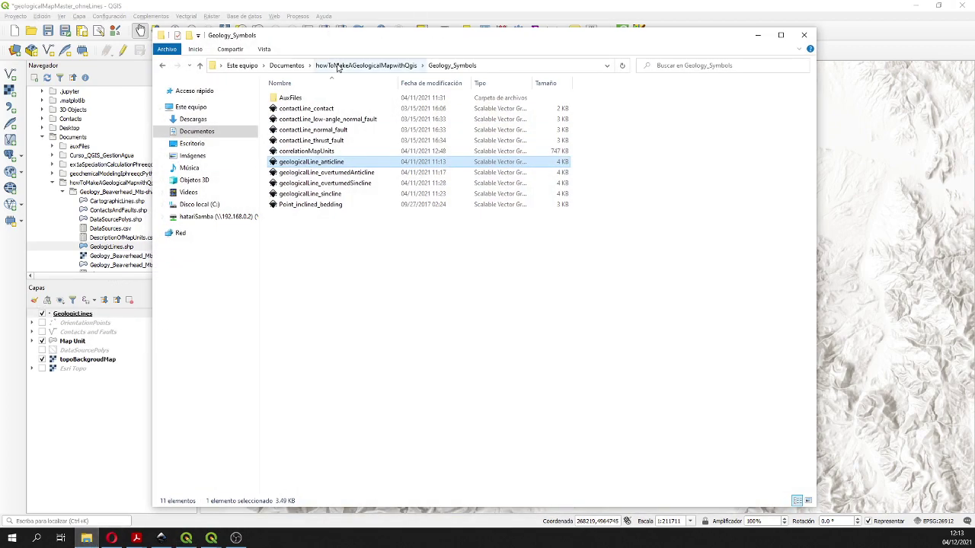
pyautogui.click(365, 65)
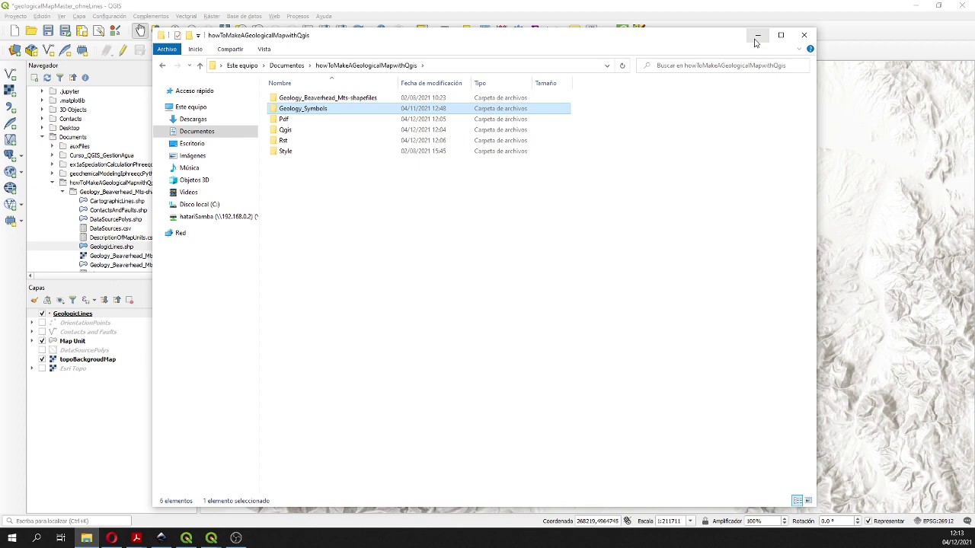
pyautogui.click(756, 37)
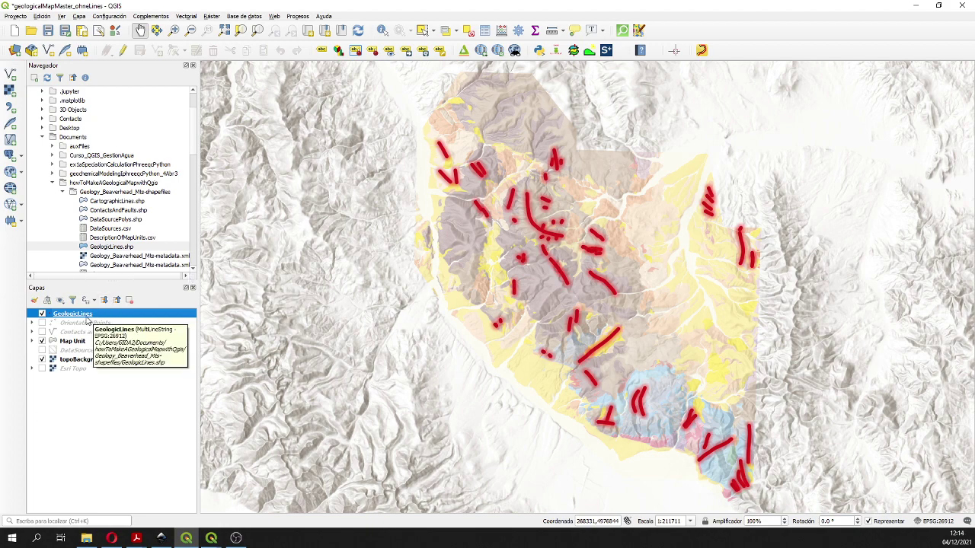
# - Switch the GeologicLines layer's symbology to the rule-based type, Basado en reglas
pyautogui.rightClick(87, 318)
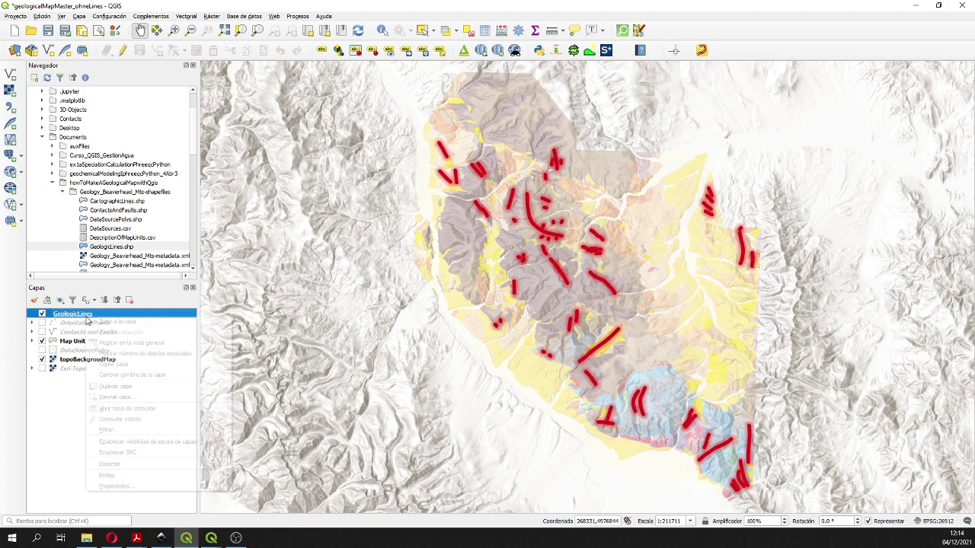
pyautogui.click(147, 487)
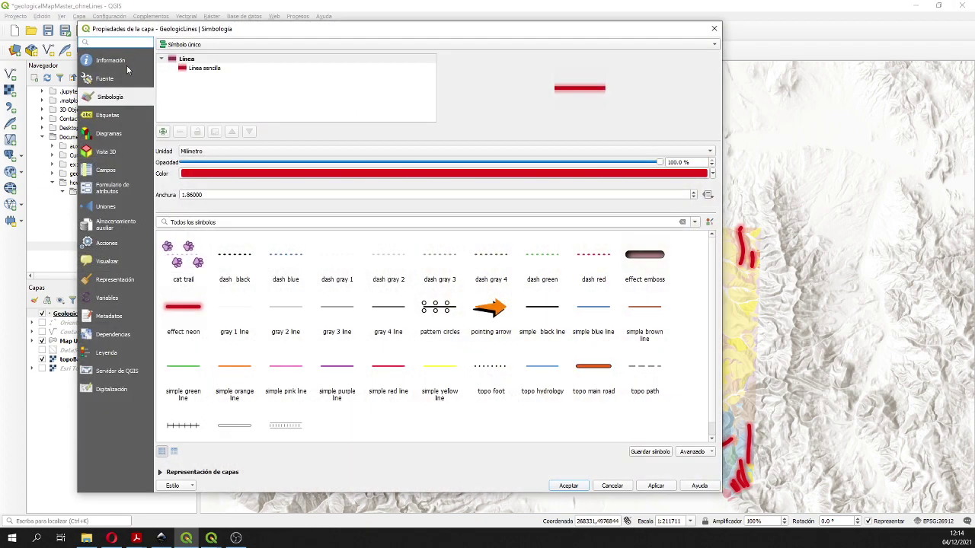
pyautogui.click(210, 47)
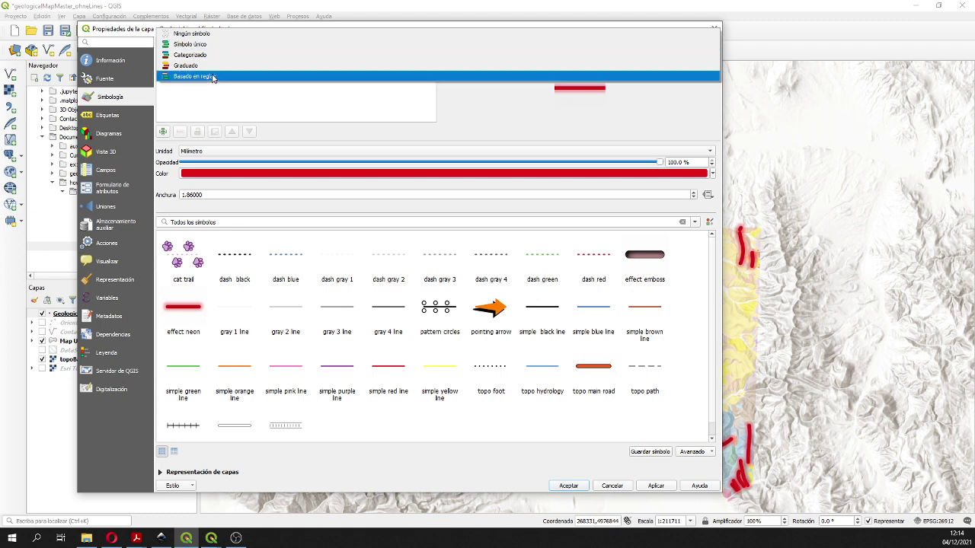
pyautogui.click(213, 77)
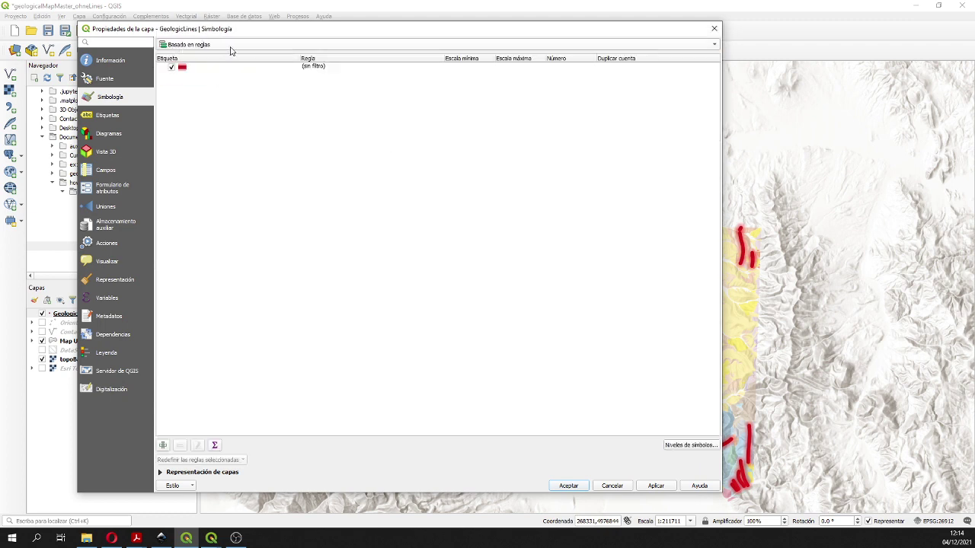
# - Open the unfiltered rule of GeologicLines for editing and label it Anticline
pyautogui.click(308, 70)
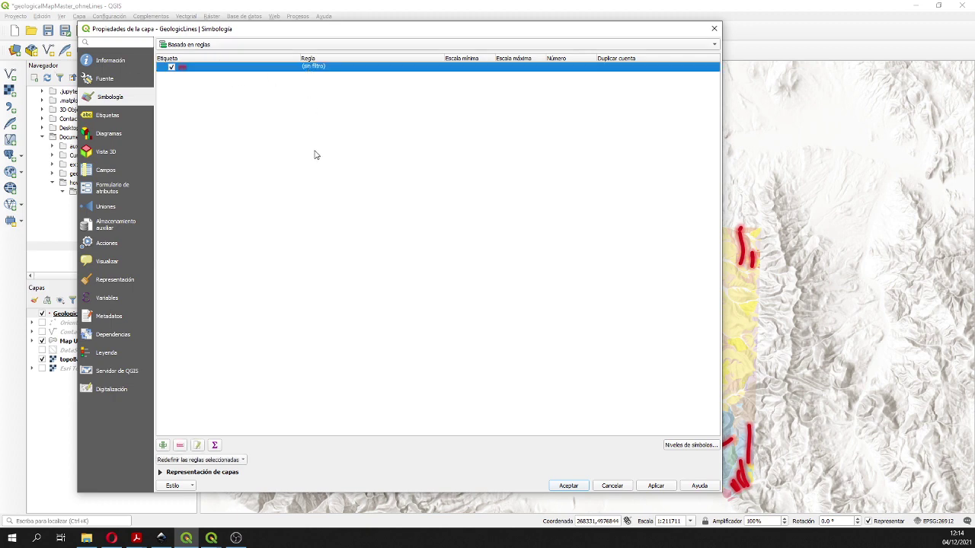
pyautogui.click(198, 445)
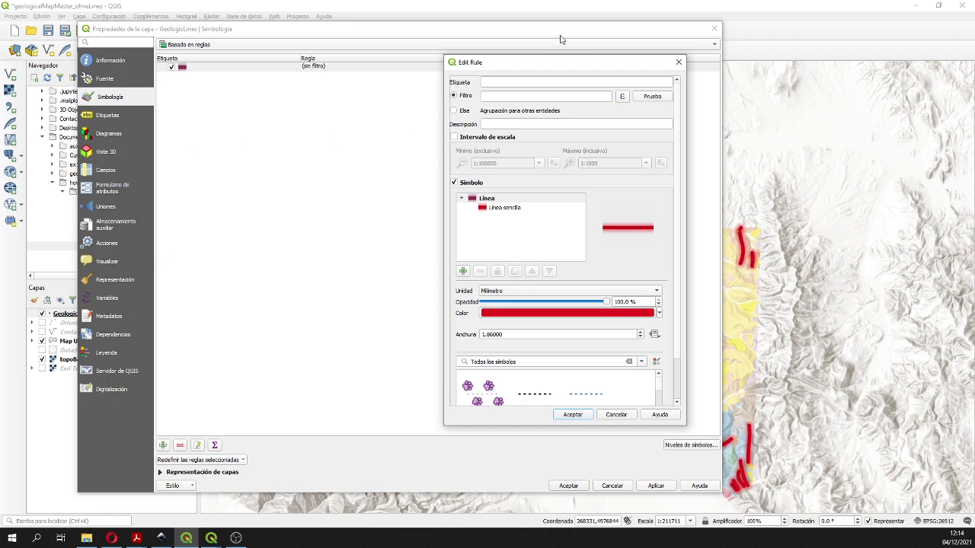
pyautogui.click(503, 81)
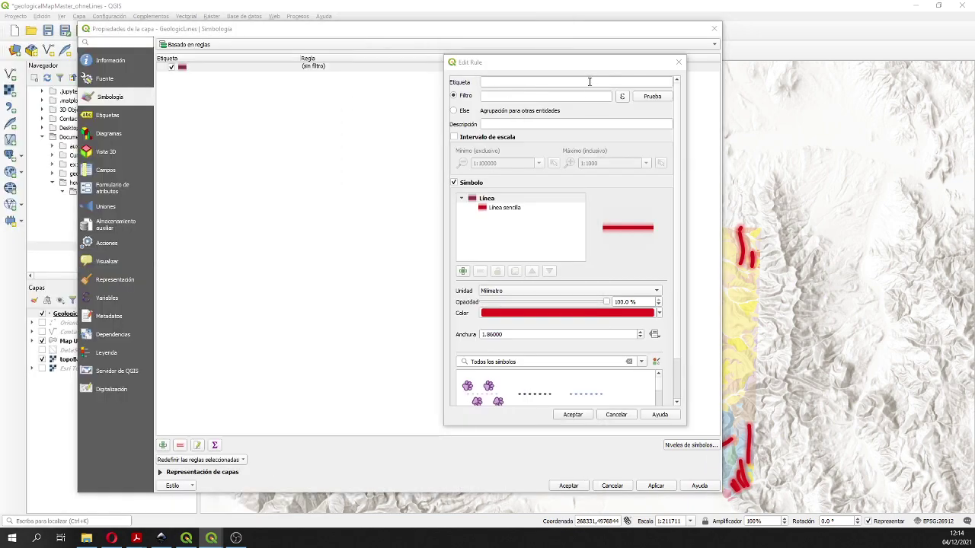
pyautogui.click(521, 82)
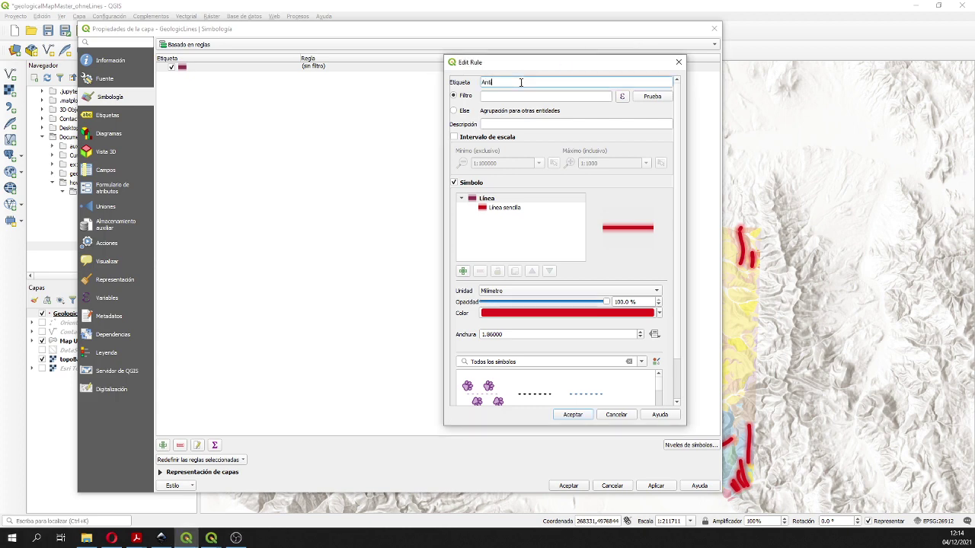
pyautogui.write('Anticli')
pyautogui.press('BackSpace')
pyautogui.press('BackSpace')
pyautogui.click(285, 156)
# - Build the rule's filter expression "Type" = 'anticline' from the Type field and its unique values
pyautogui.click(621, 96)
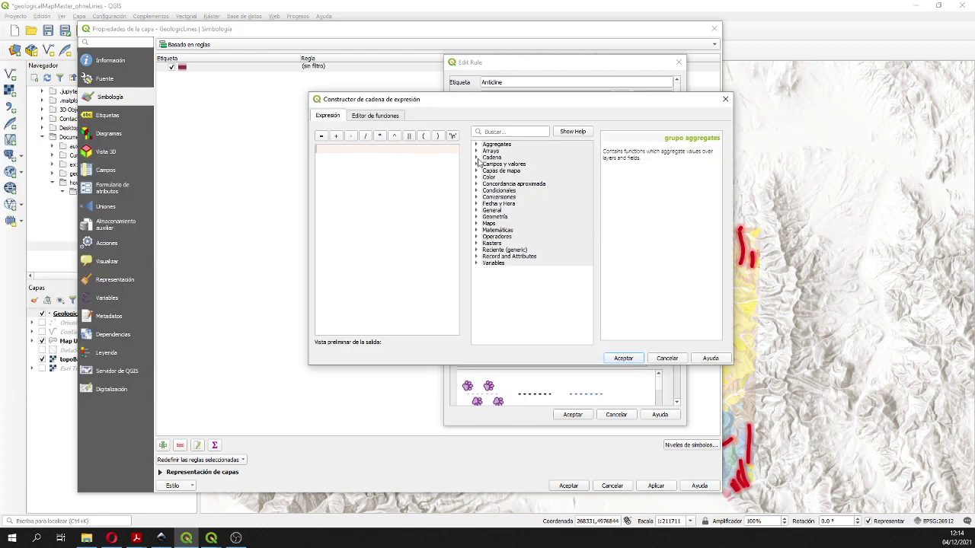
pyautogui.click(478, 163)
pyautogui.click(511, 190)
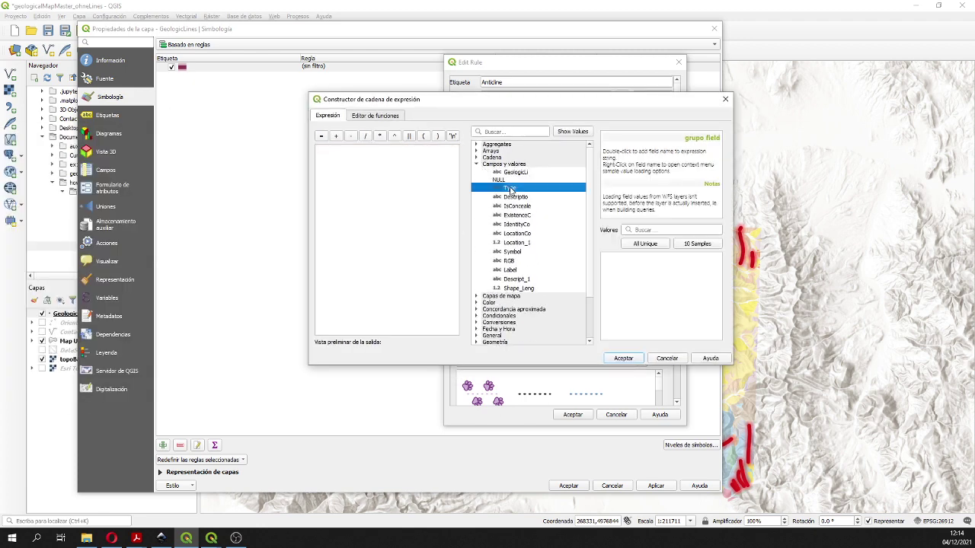
pyautogui.doubleClick(510, 190)
pyautogui.write('=')
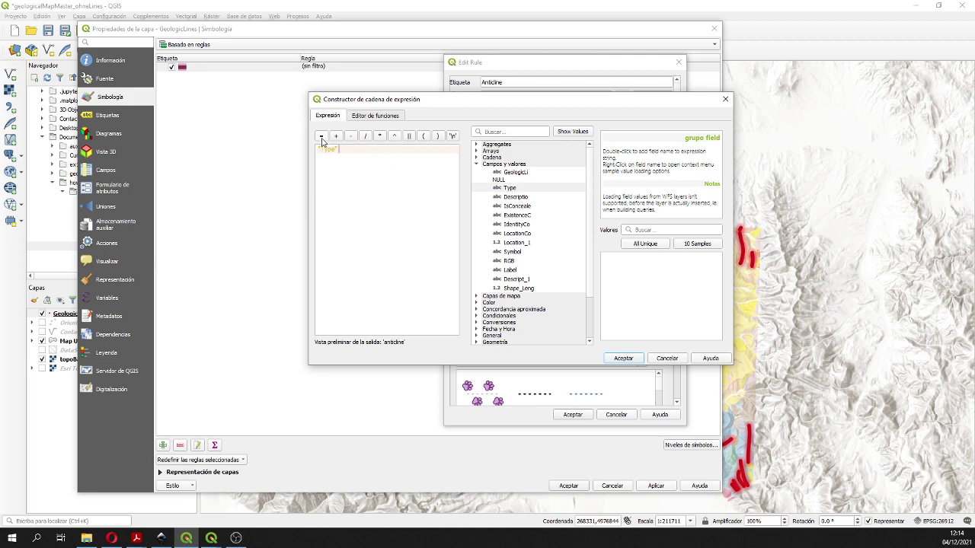
pyautogui.click(663, 246)
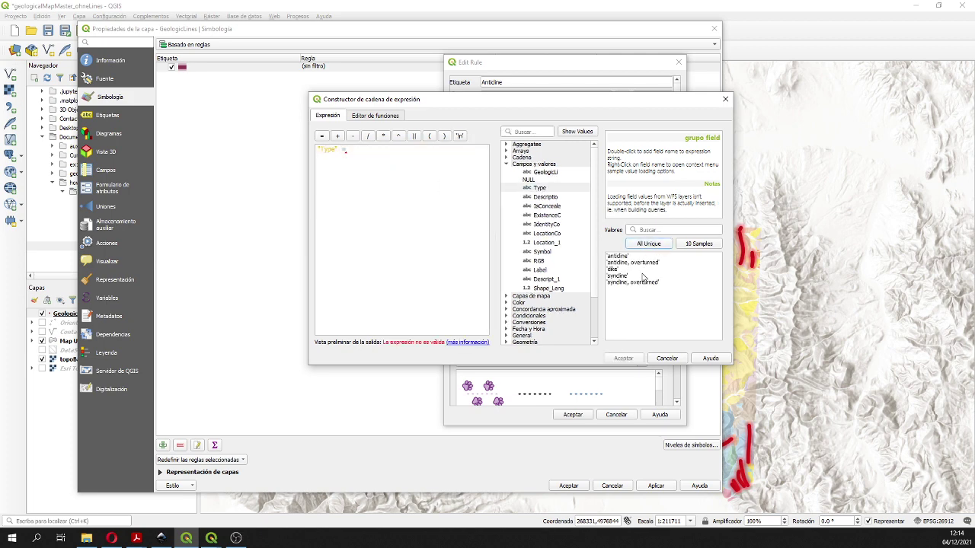
pyautogui.click(617, 257)
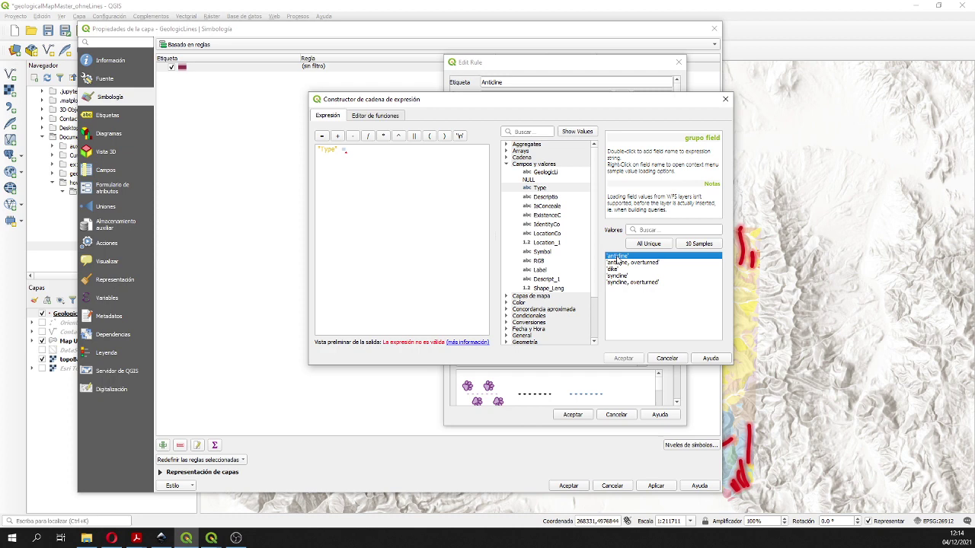
pyautogui.doubleClick(617, 257)
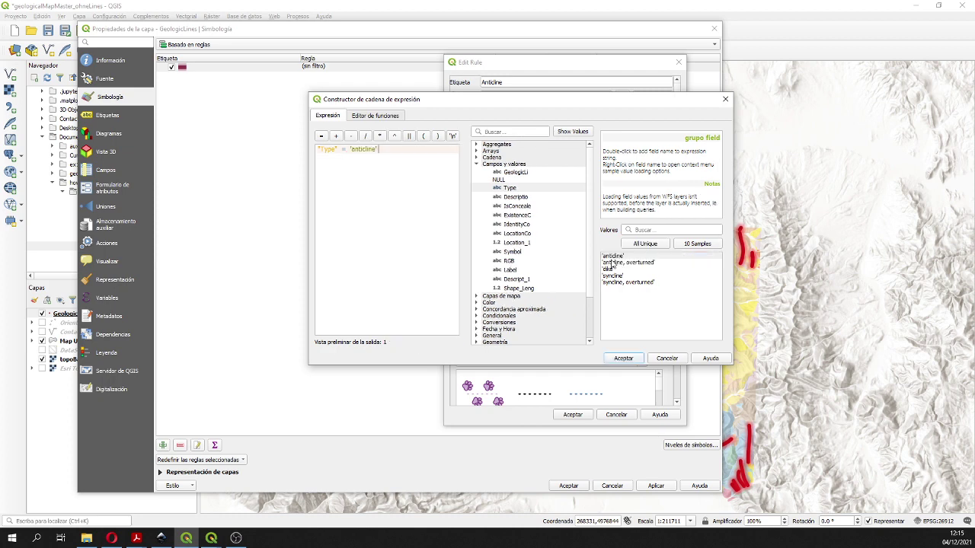
pyautogui.click(623, 358)
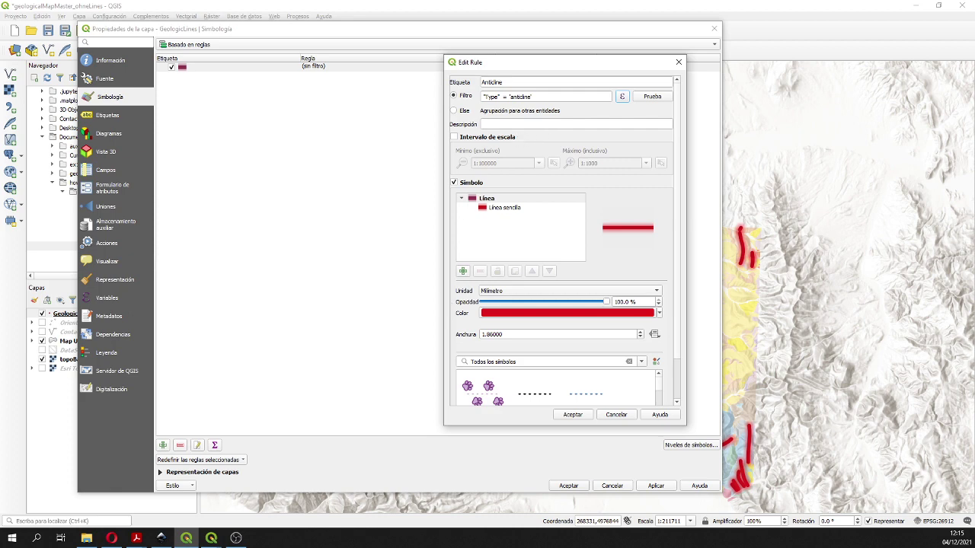
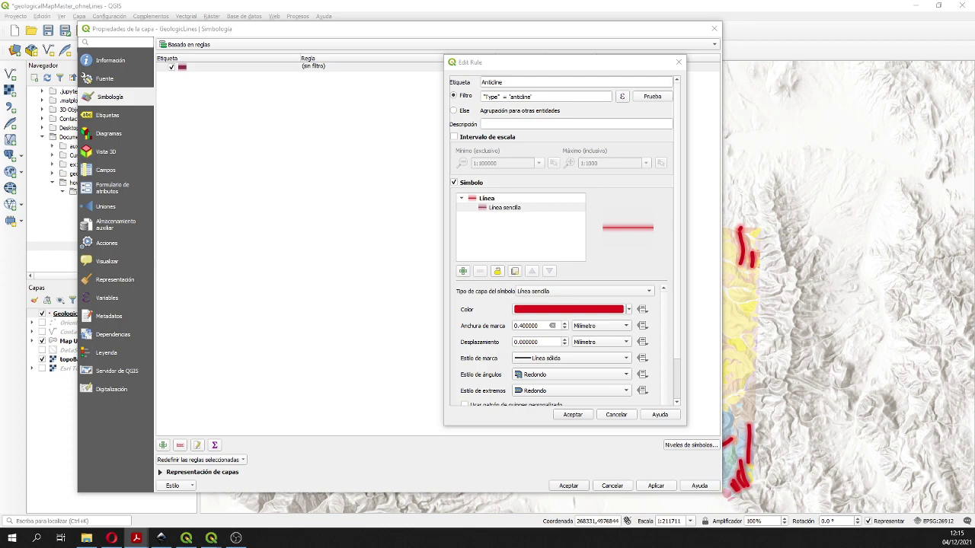
# - Switch to Adobe Acrobat Reader, examine the anticline and syncline symbols in the EXPLANATION legend of sim3413_sheet.pdf, and return to QGIS
pyautogui.hotkey('alt', 'Tab')
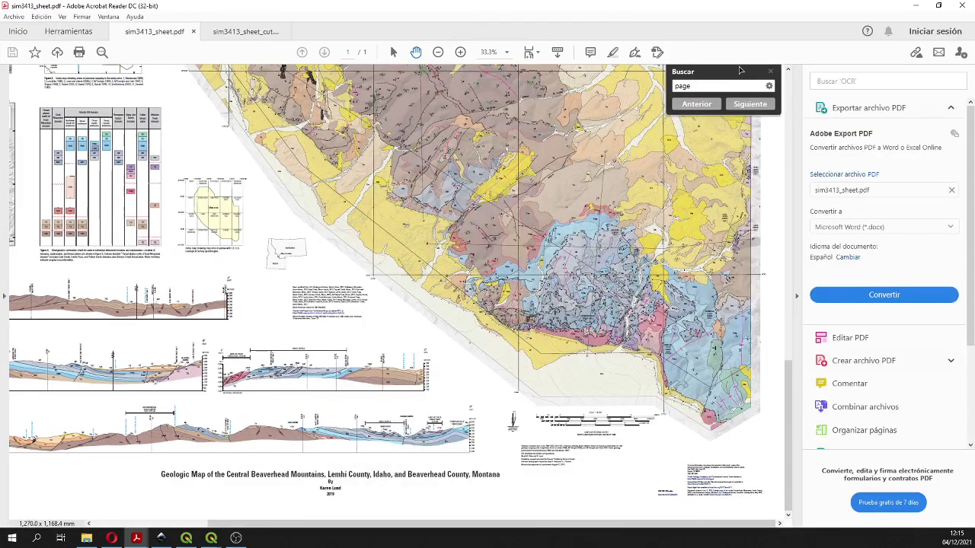
pyautogui.click(770, 71)
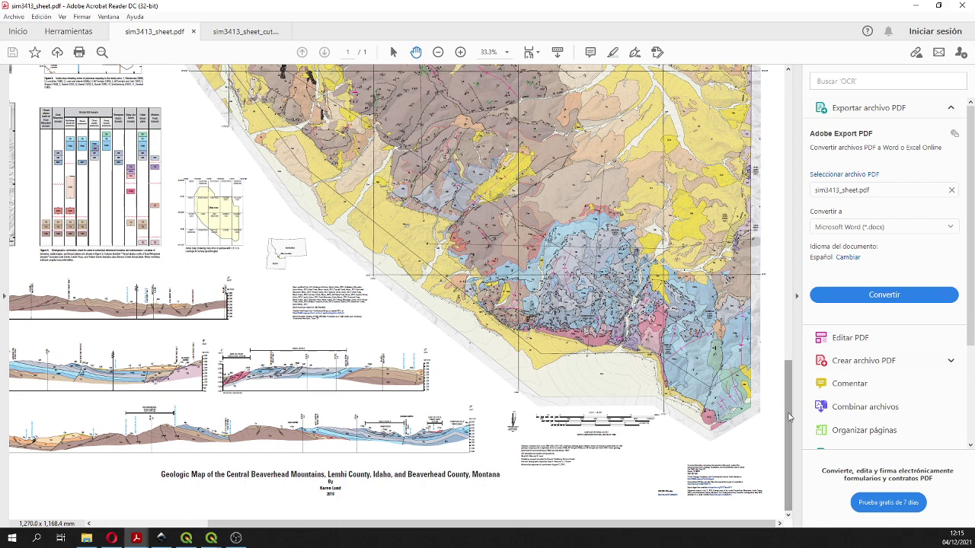
pyautogui.moveTo(789, 407); pyautogui.dragTo(771, 126)
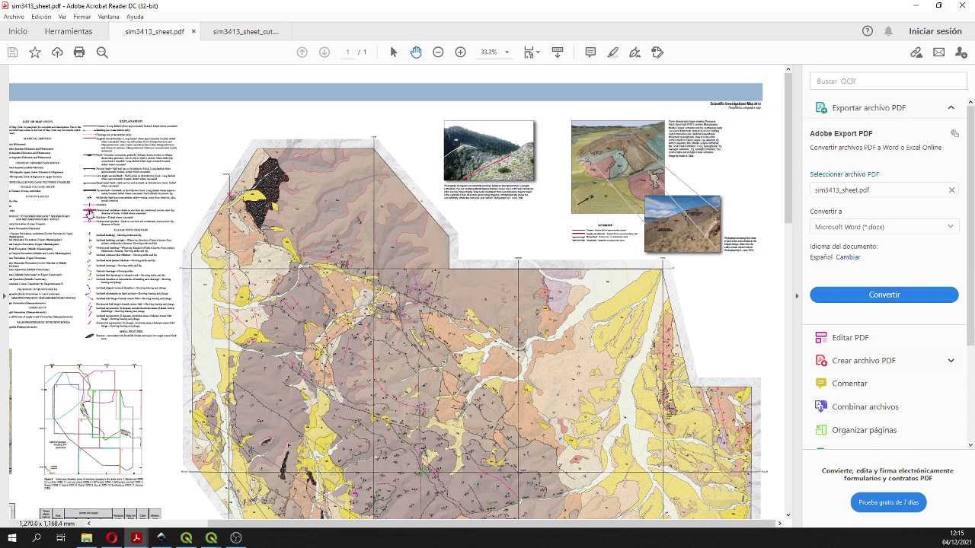
pyautogui.click(460, 52)
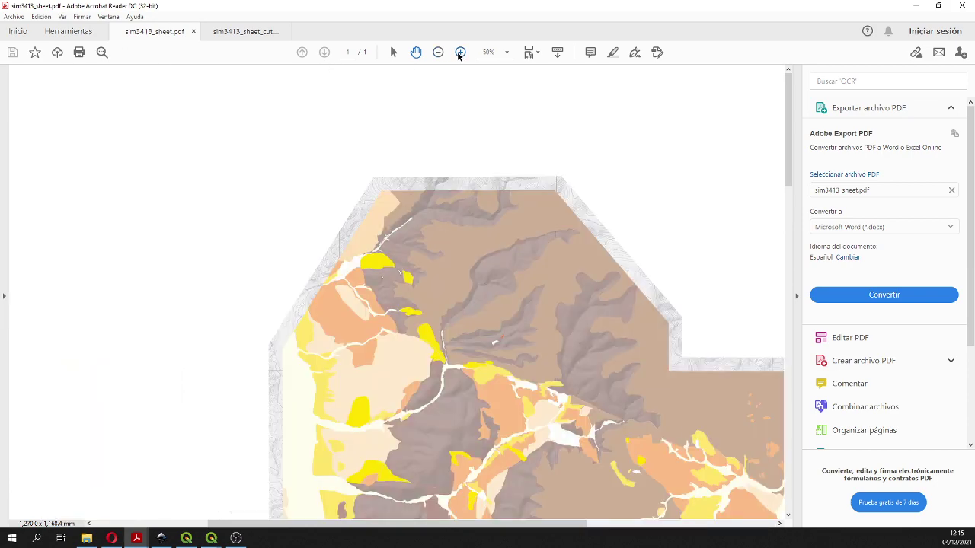
pyautogui.click(459, 52)
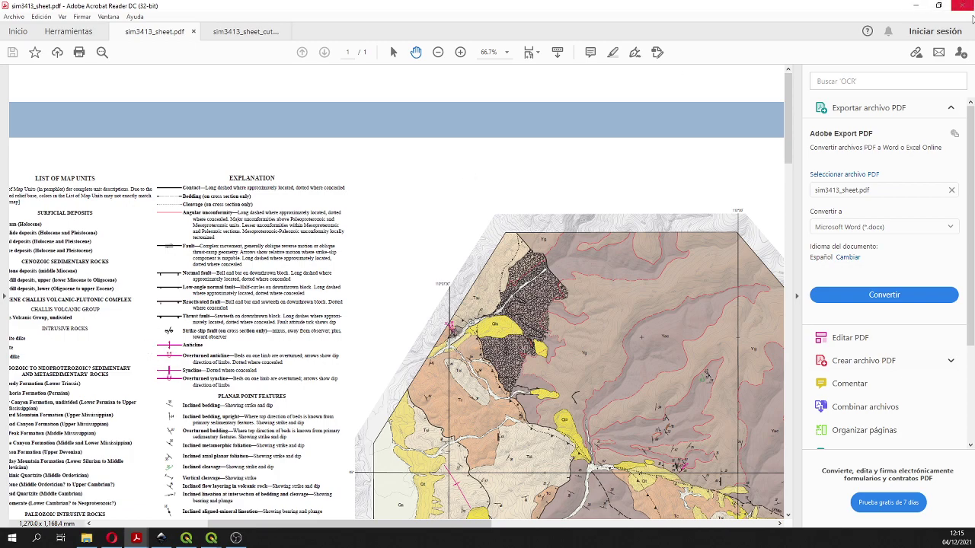
pyautogui.click(918, 9)
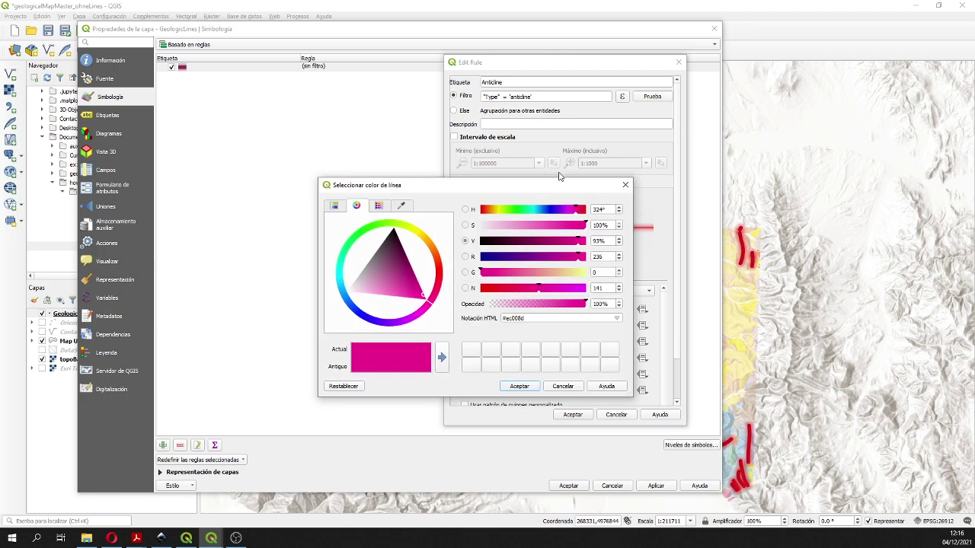
# - Set the Anticline rule's simple line colour to magenta with RGB values 236, 0, 141
pyautogui.press('Escape')
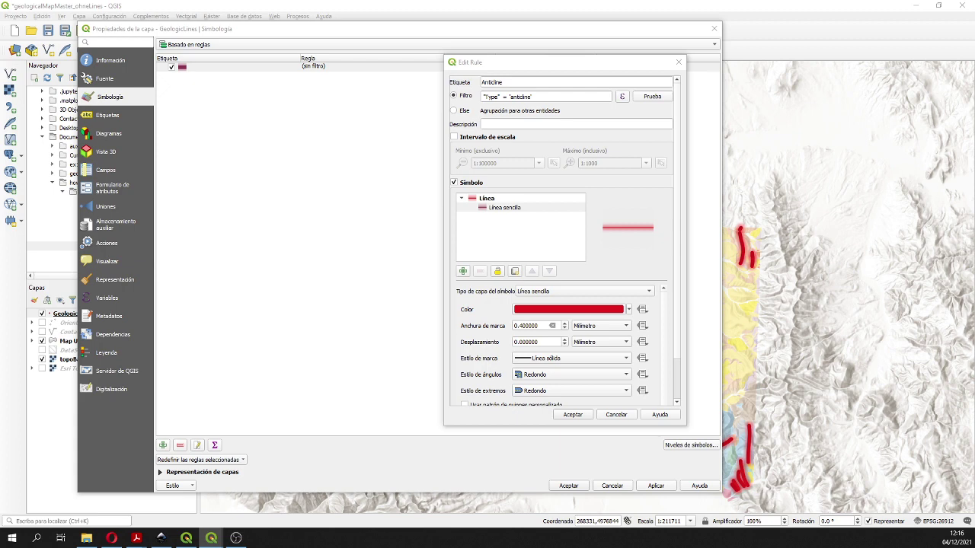
pyautogui.click(628, 310)
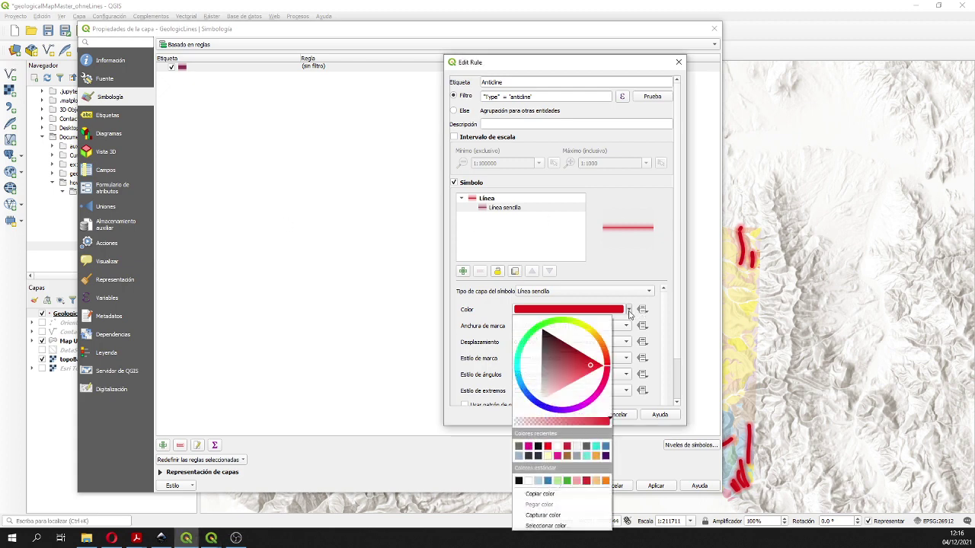
pyautogui.click(544, 525)
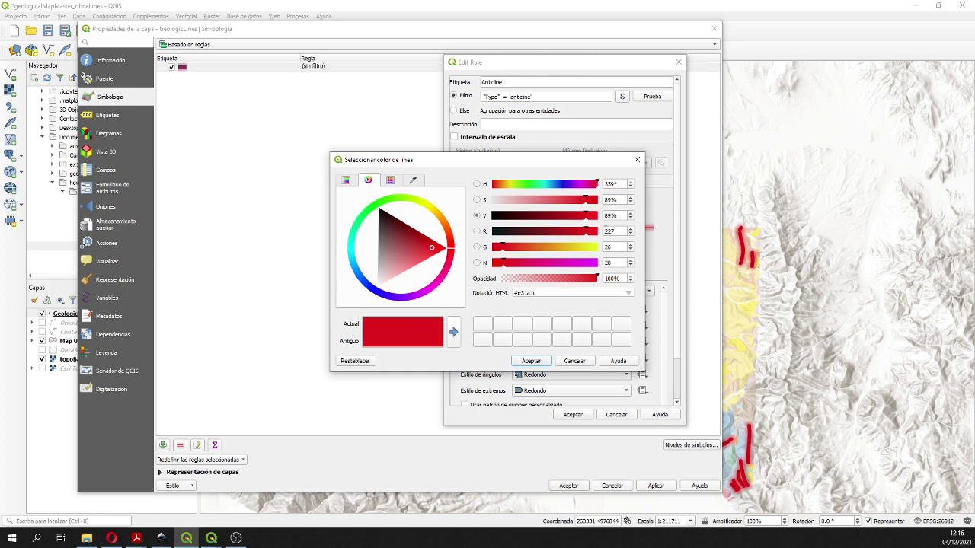
pyautogui.doubleClick(620, 231)
pyautogui.write('236')
pyautogui.doubleClick(618, 247)
pyautogui.write('0')
pyautogui.press('Tab')
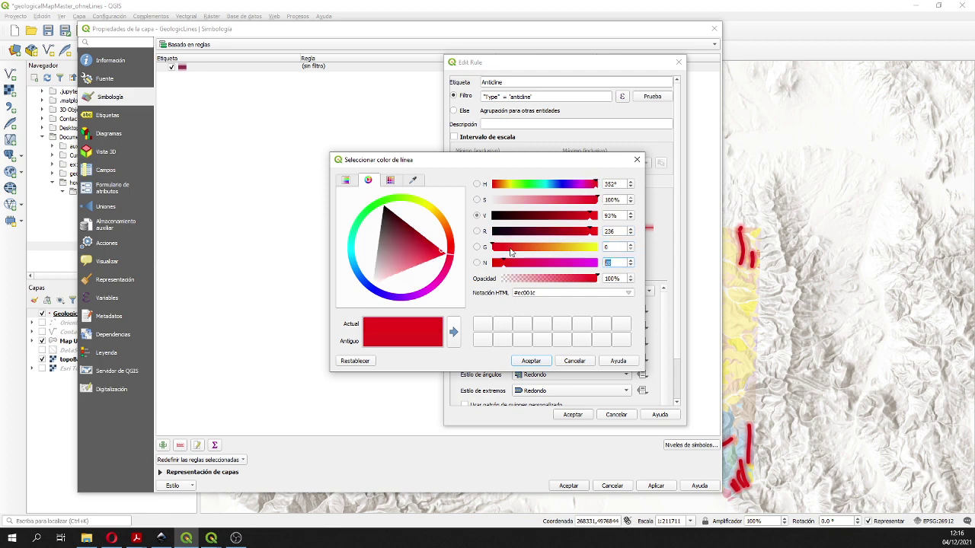
pyautogui.write('141')
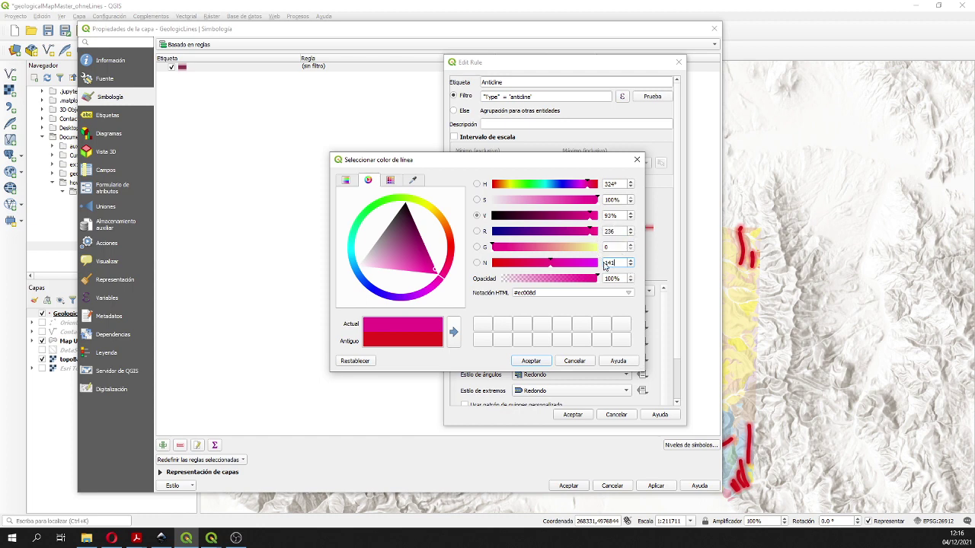
pyautogui.click(536, 363)
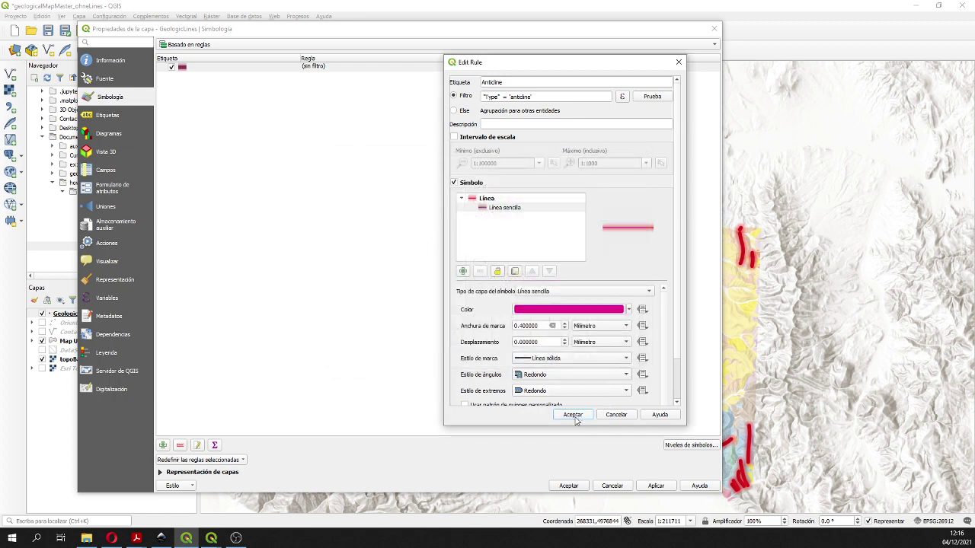
# - Turn off the draw effects (Efectos de dibujo) on the Anticline rule's simple line and accept the rule
pyautogui.click(488, 199)
pyautogui.click(504, 210)
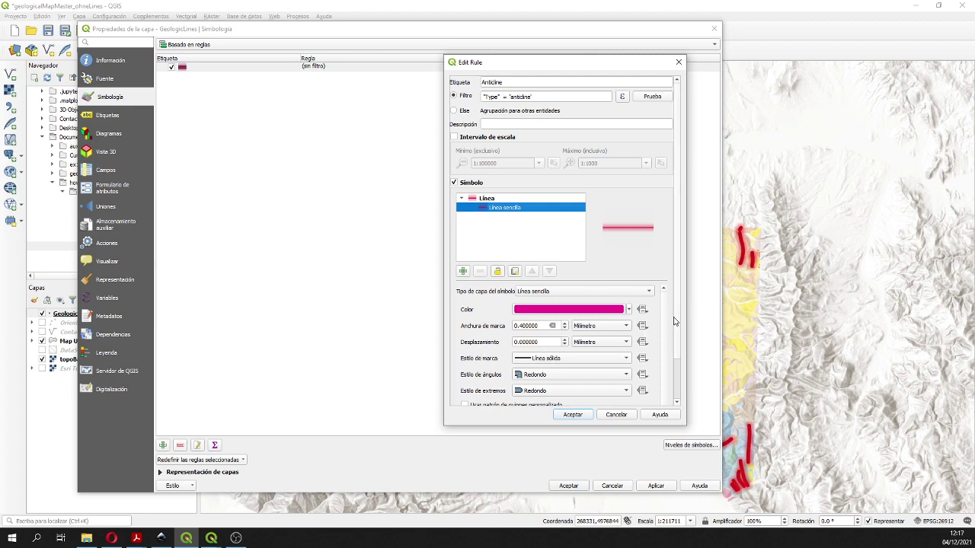
pyautogui.moveTo(676, 322); pyautogui.dragTo(677, 376)
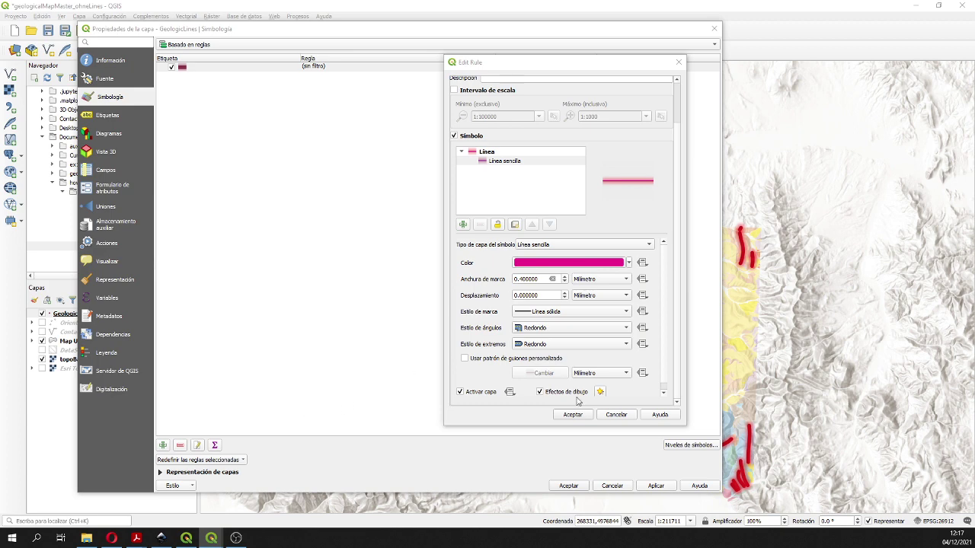
pyautogui.click(558, 393)
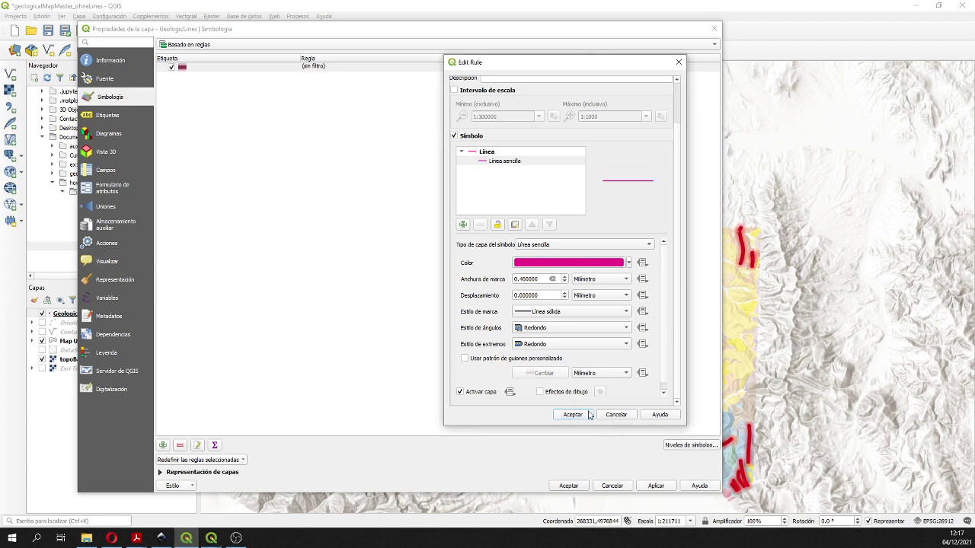
pyautogui.click(587, 415)
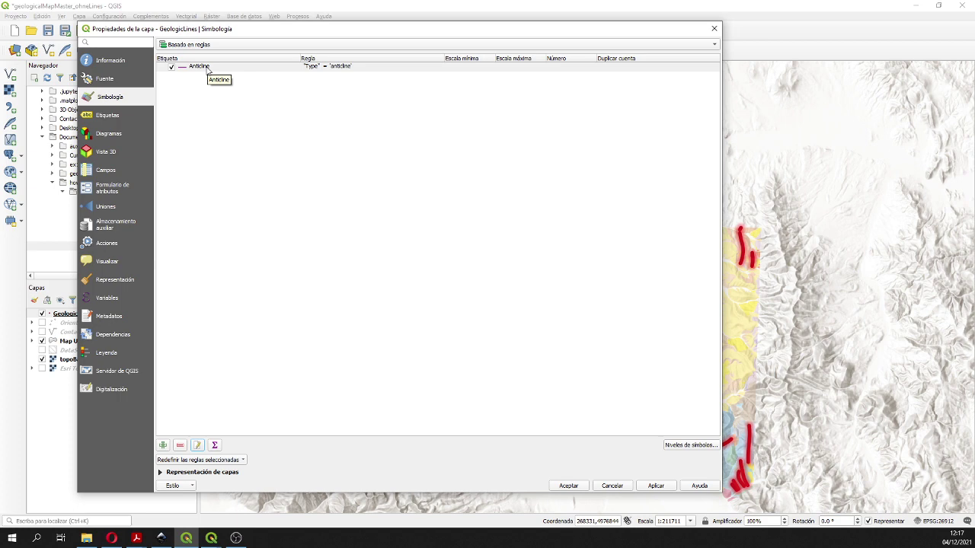
# - Copy the Anticline rule and paste three duplicates of it into the rule list
pyautogui.click(206, 67)
pyautogui.rightClick(207, 67)
pyautogui.click(190, 149)
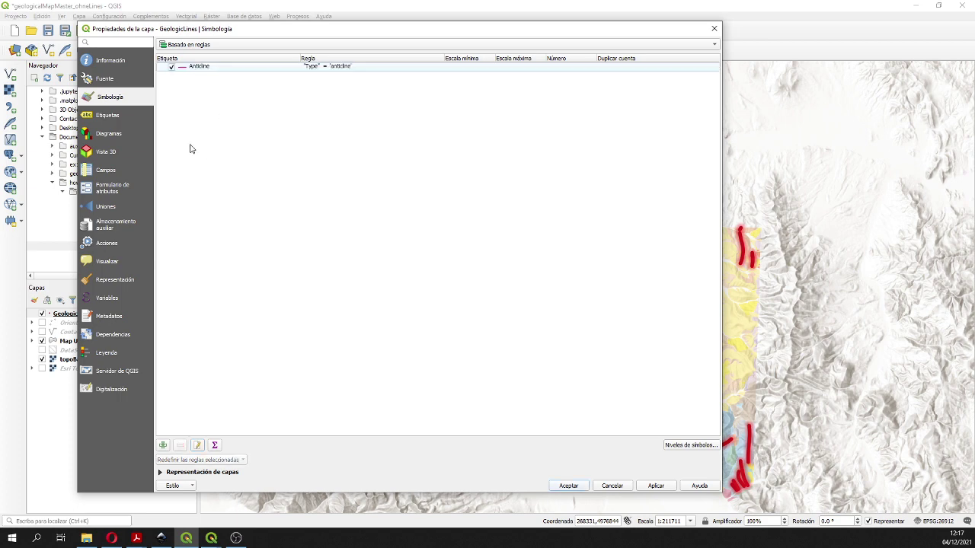
pyautogui.click(197, 67)
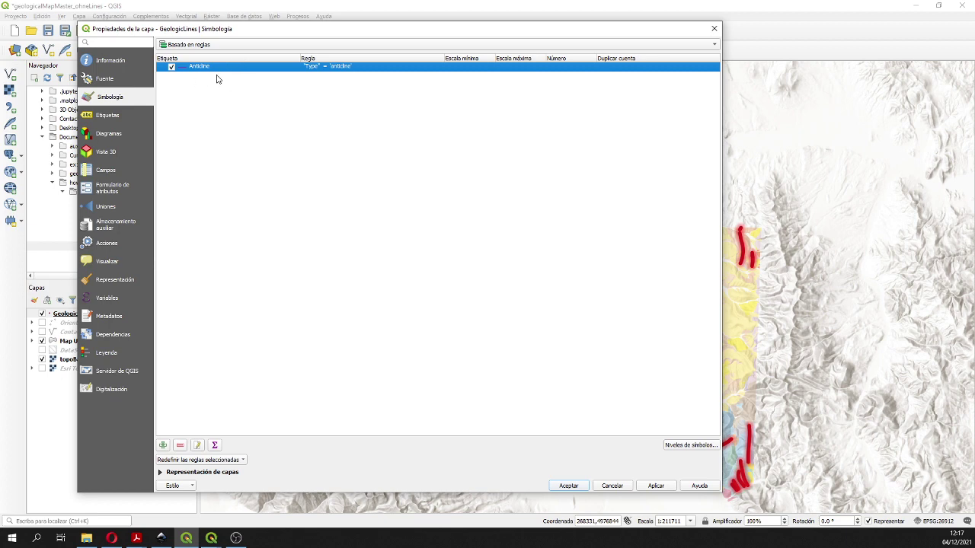
pyautogui.hotkey('ctrl', 'v')
pyautogui.hotkey('ctrl', 'v')
pyautogui.hotkey('ctrl', 'v')
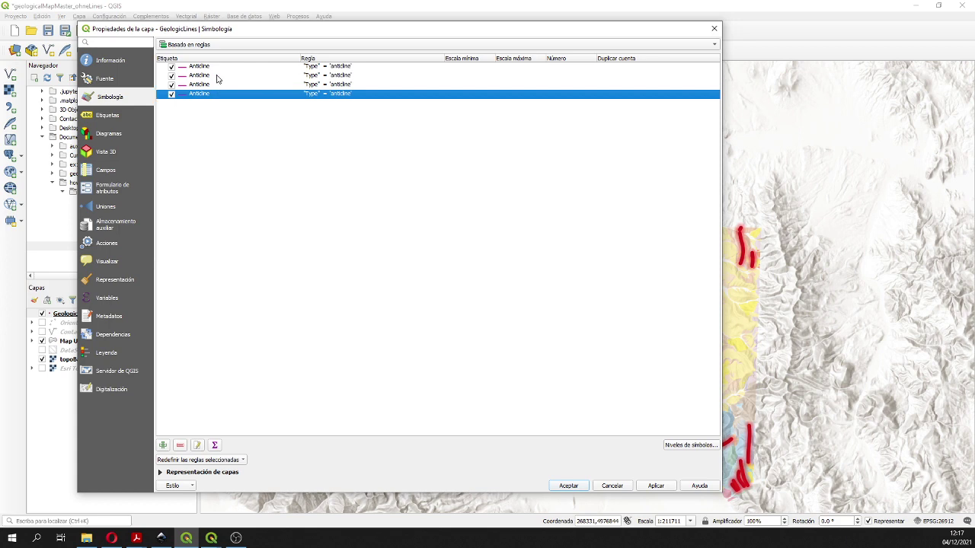
# - Add a marker line (Línea de marcador) layer to the first Anticline rule's symbol and make its marker an SVG marker (Marcador SVG)
pyautogui.click(198, 67)
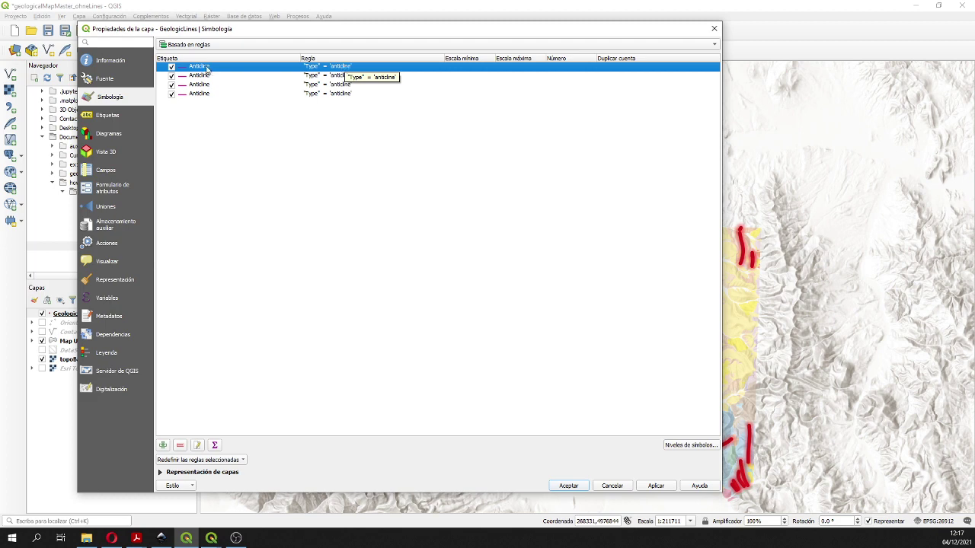
pyautogui.click(197, 445)
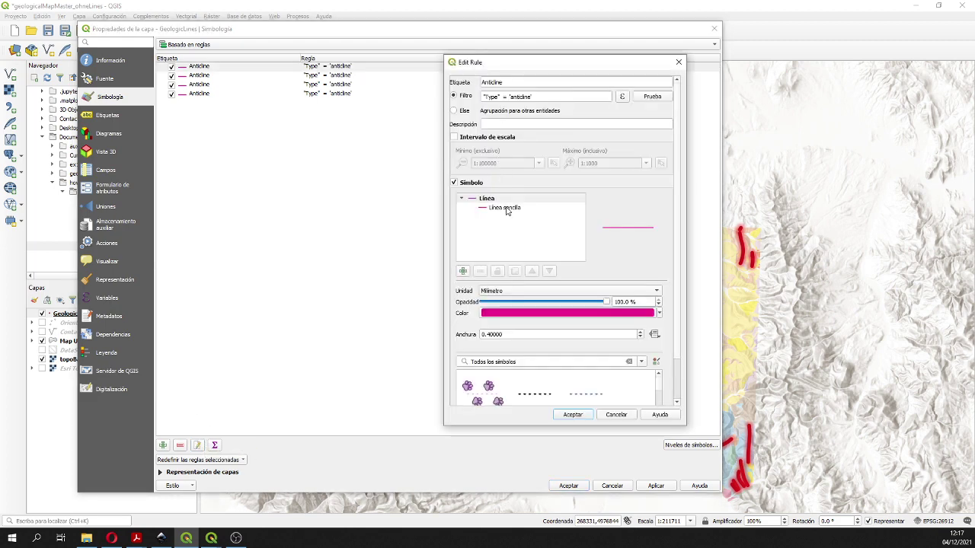
pyautogui.click(463, 271)
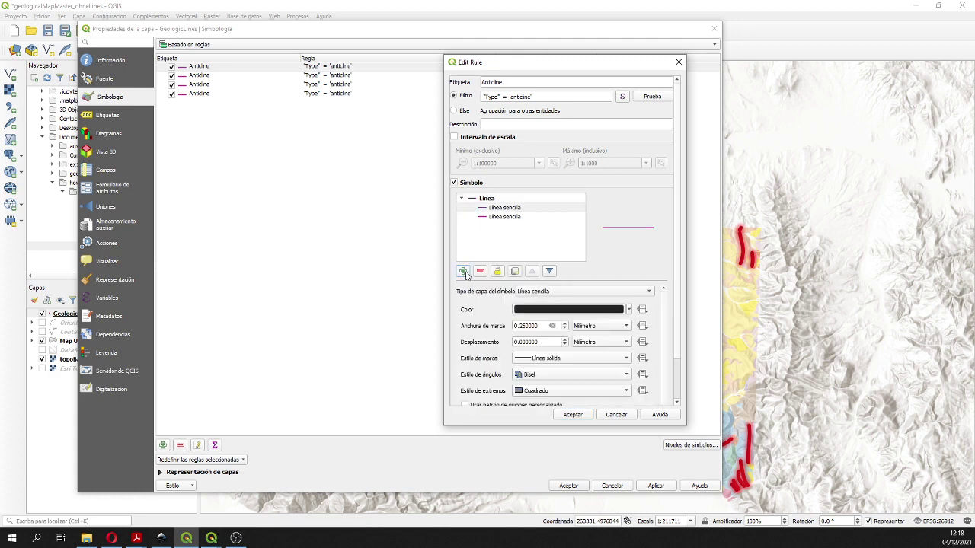
pyautogui.click(555, 294)
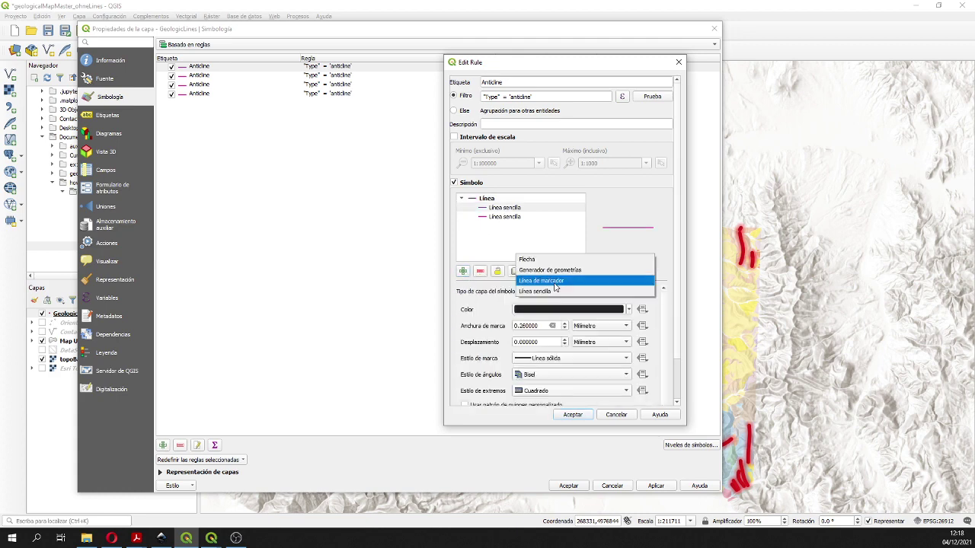
pyautogui.click(555, 282)
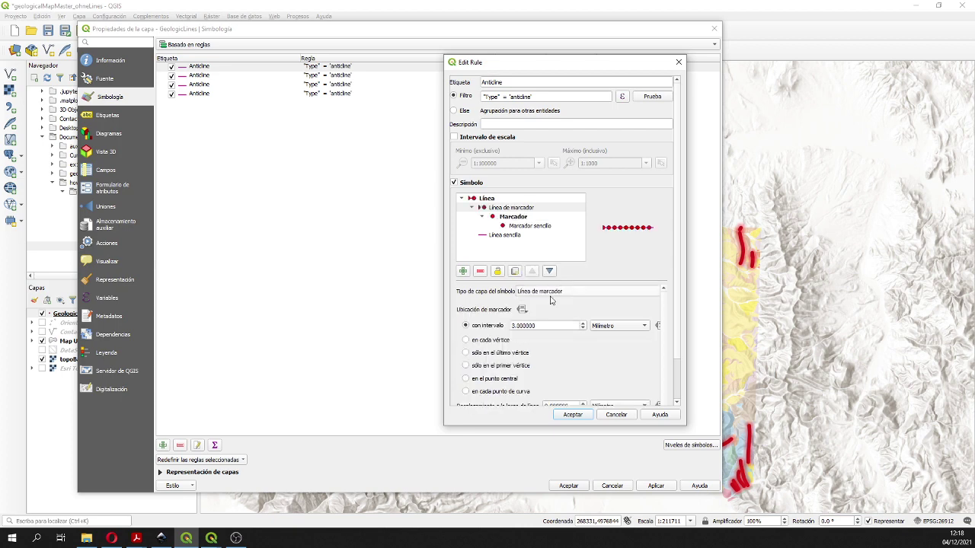
pyautogui.click(545, 228)
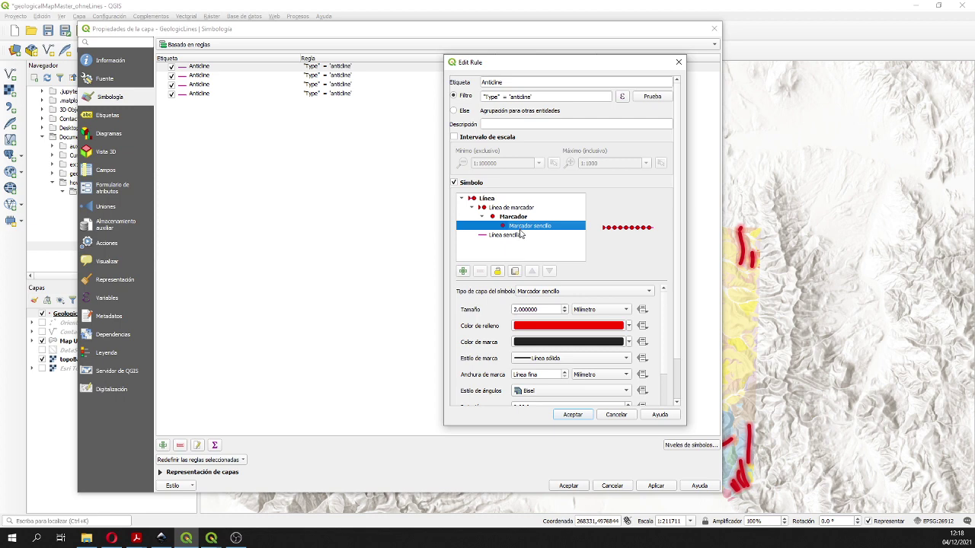
pyautogui.click(565, 297)
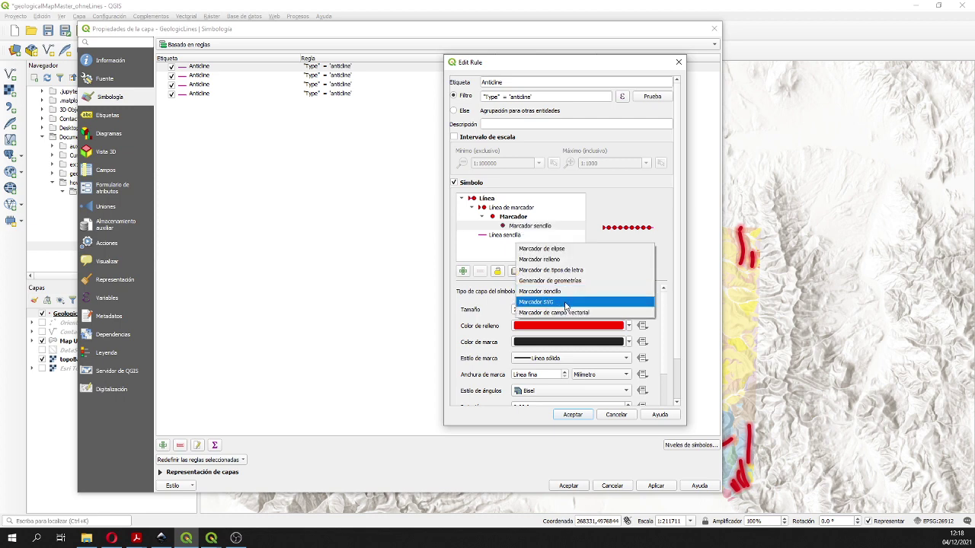
pyautogui.click(565, 302)
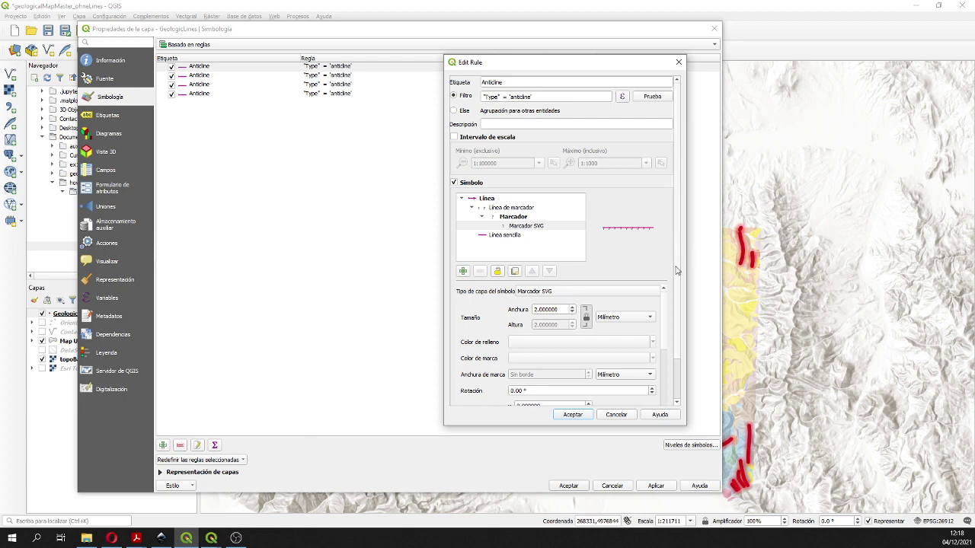
# - Load geologicalLine_anticline from the Geology_Symbols folder in Documentos\howToMakeAGeologicalMapwithQgis as the SVG marker's image
pyautogui.scroll(-2, 679, 271)
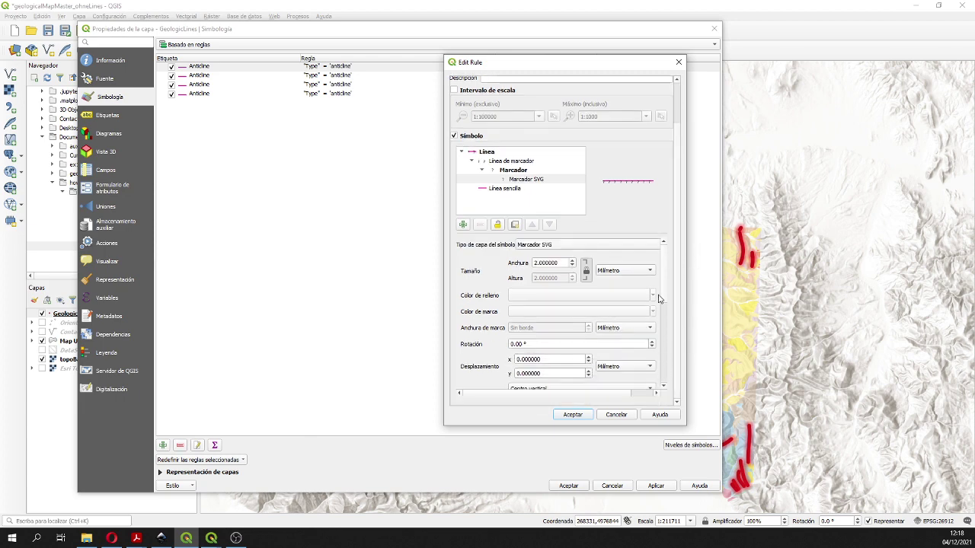
pyautogui.moveTo(661, 299); pyautogui.dragTo(654, 370)
pyautogui.click(644, 357)
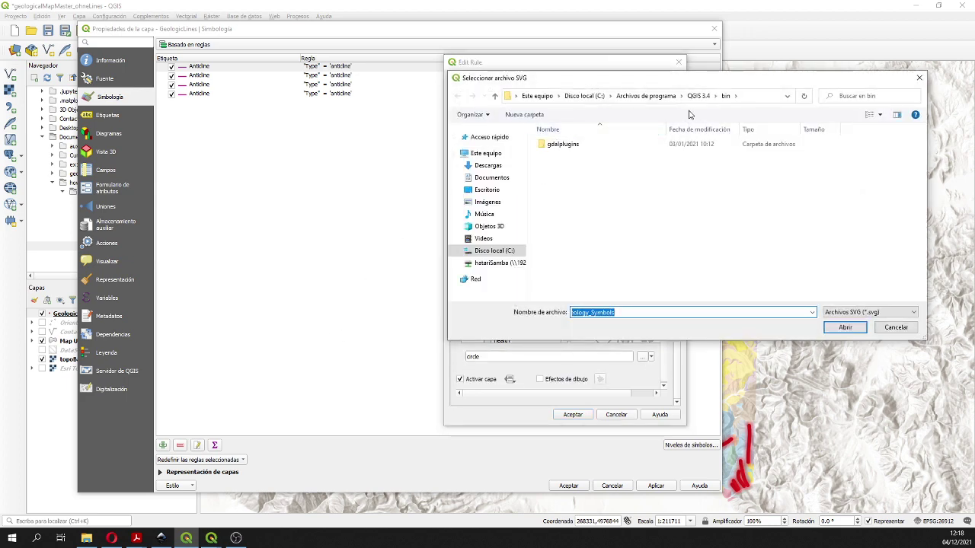
pyautogui.click(492, 177)
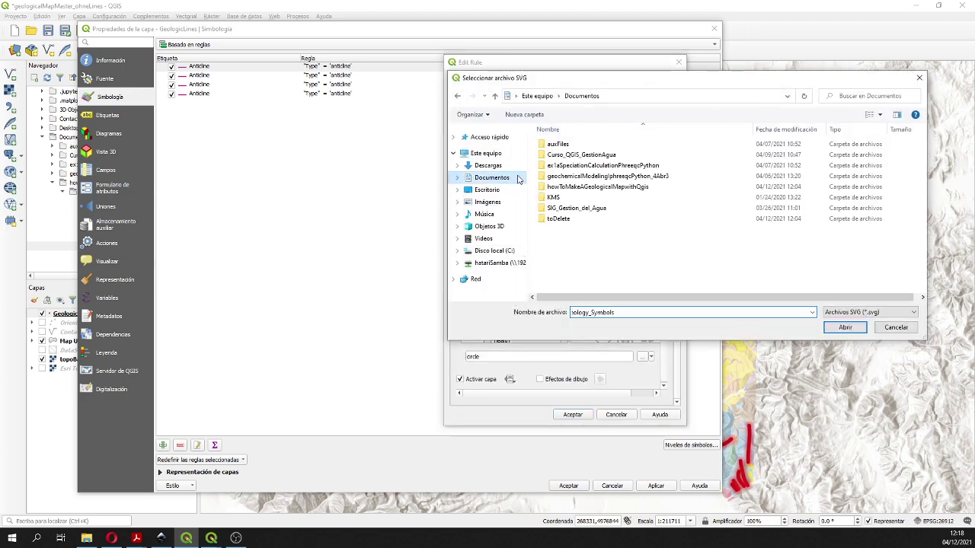
pyautogui.doubleClick(621, 189)
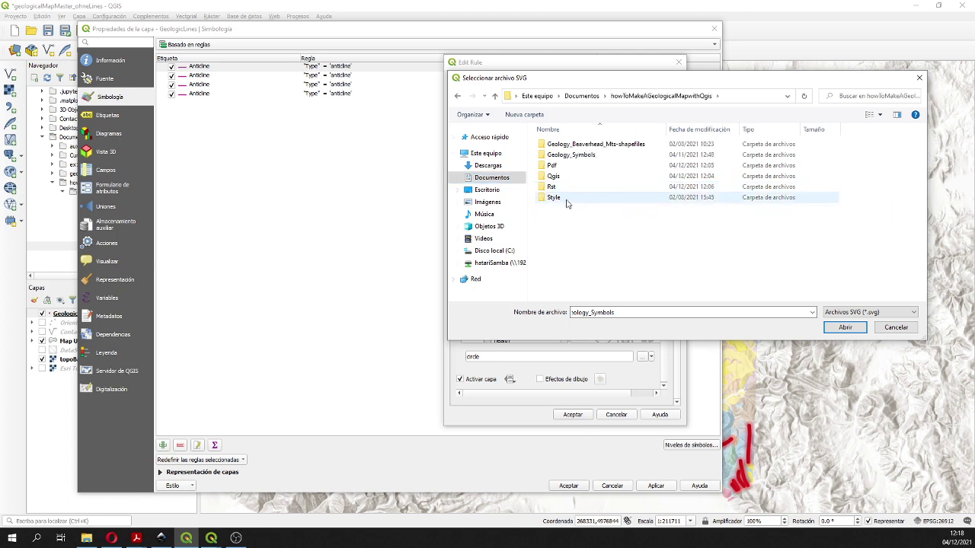
pyautogui.doubleClick(565, 156)
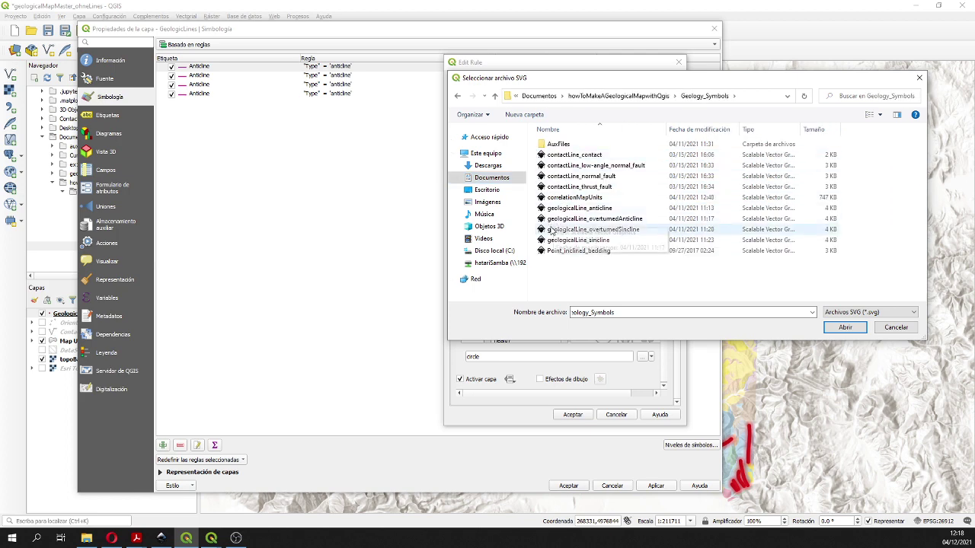
pyautogui.click(577, 210)
pyautogui.doubleClick(576, 211)
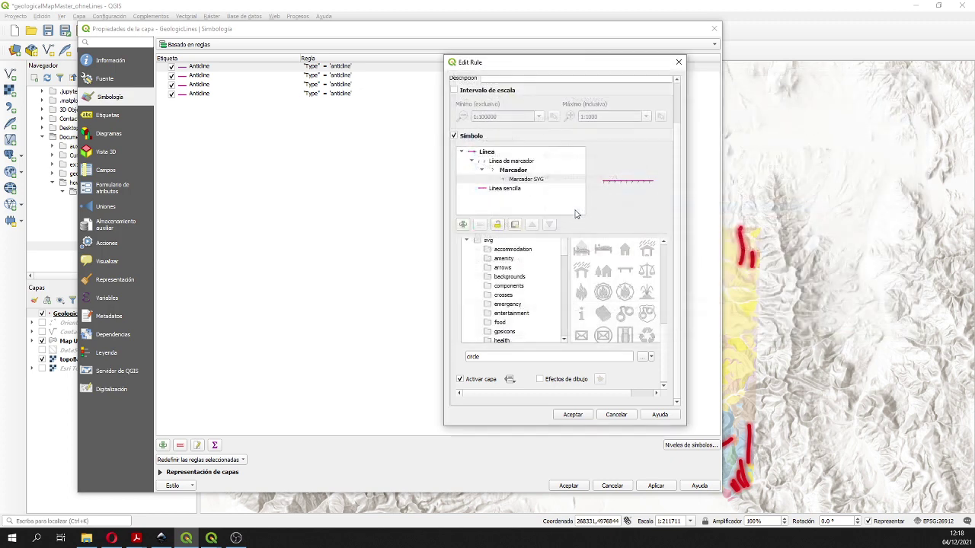
# - Set the Anticline marker's size to 6 mm and place it only at the line's central point (en el punto central)
pyautogui.click(503, 172)
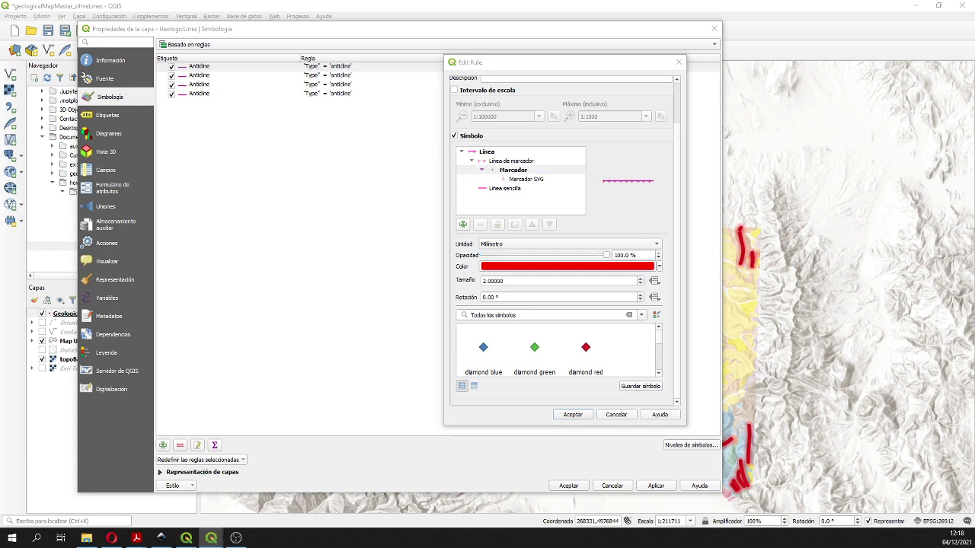
pyautogui.click(485, 279)
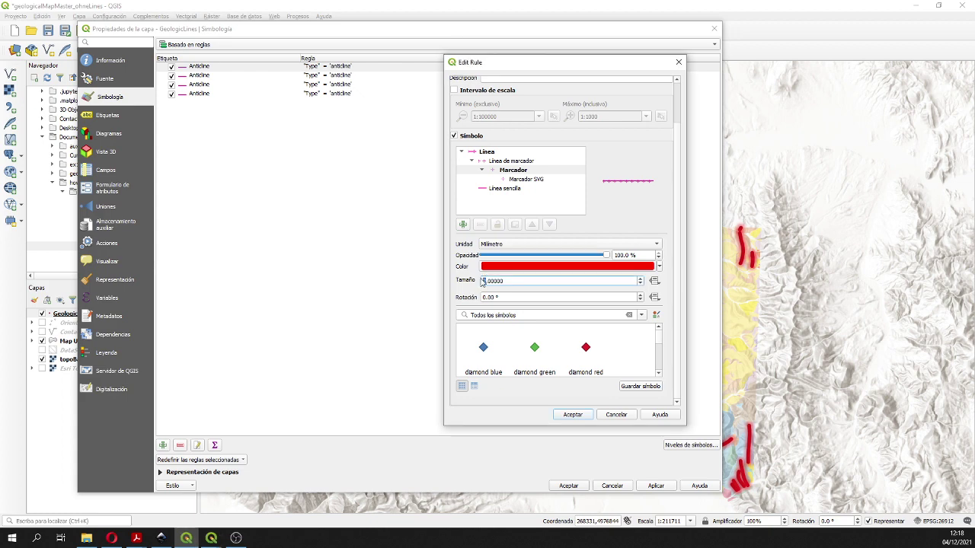
pyautogui.press('BackSpace')
pyautogui.write('6')
pyautogui.click(509, 162)
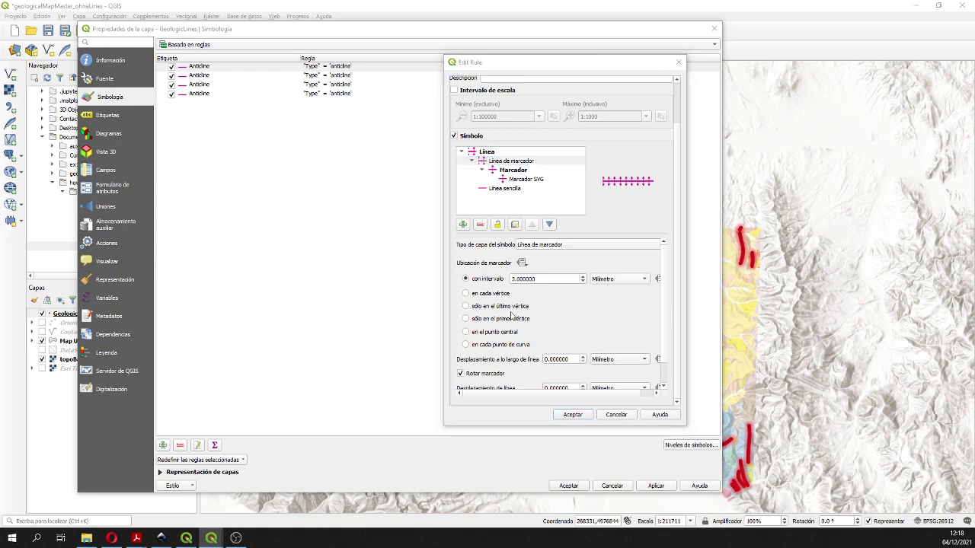
pyautogui.click(501, 335)
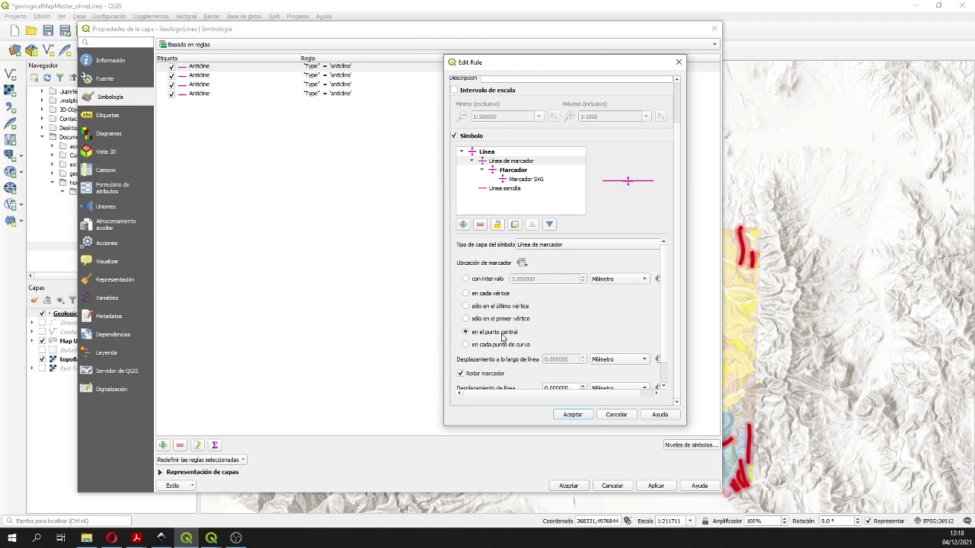
# - Check the fold symbols in sim3413_sheet.pdf in Adobe Acrobat Reader, then return to QGIS and accept the Anticline rule
pyautogui.click(134, 539)
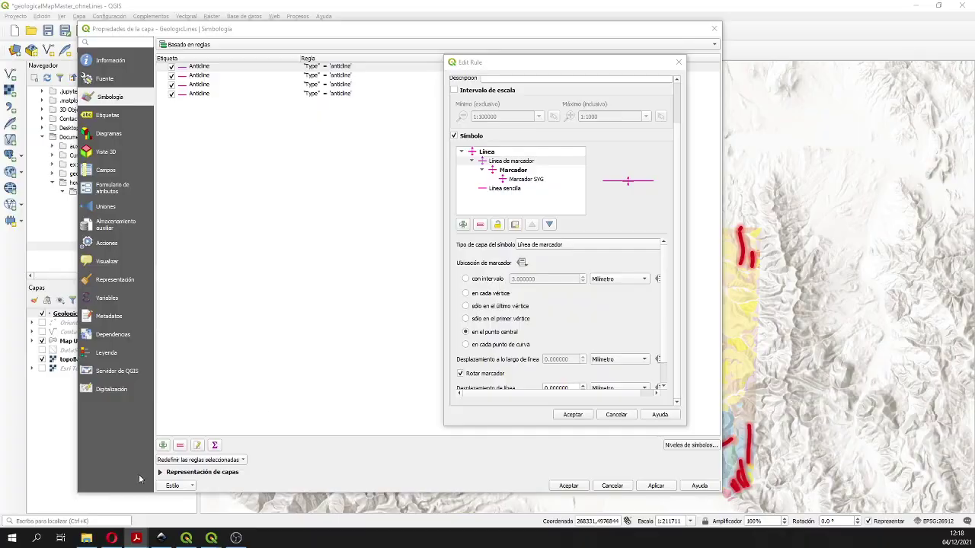
pyautogui.scroll(-4, 580, 440)
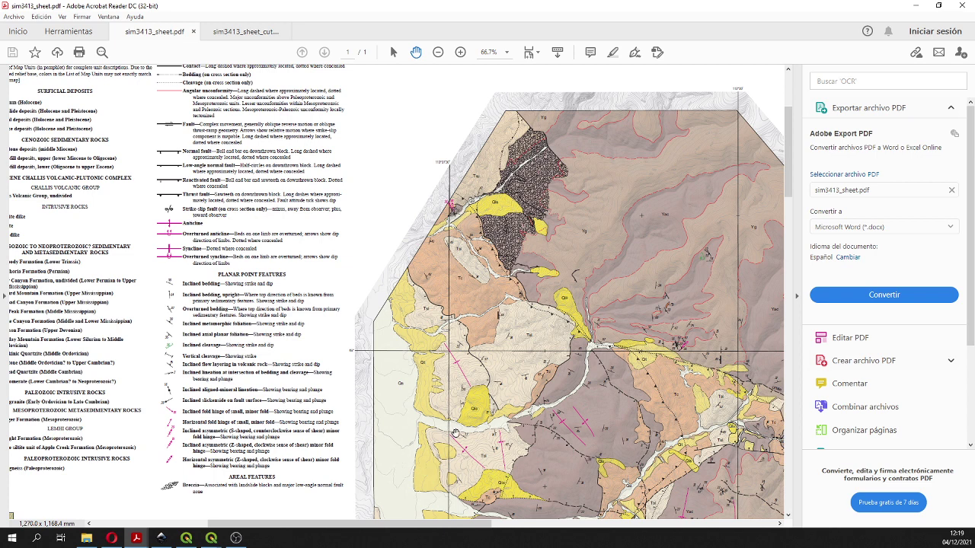
pyautogui.click(916, 5)
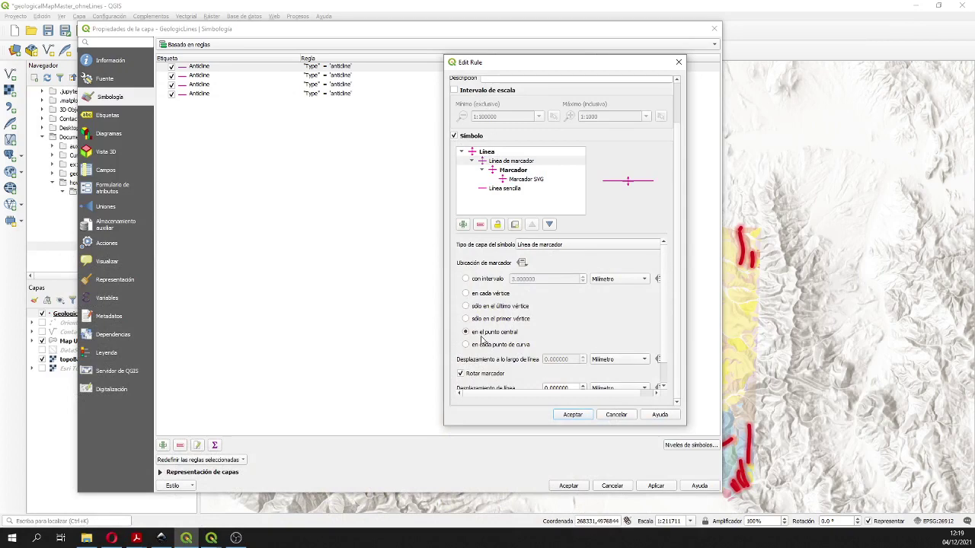
pyautogui.click(573, 415)
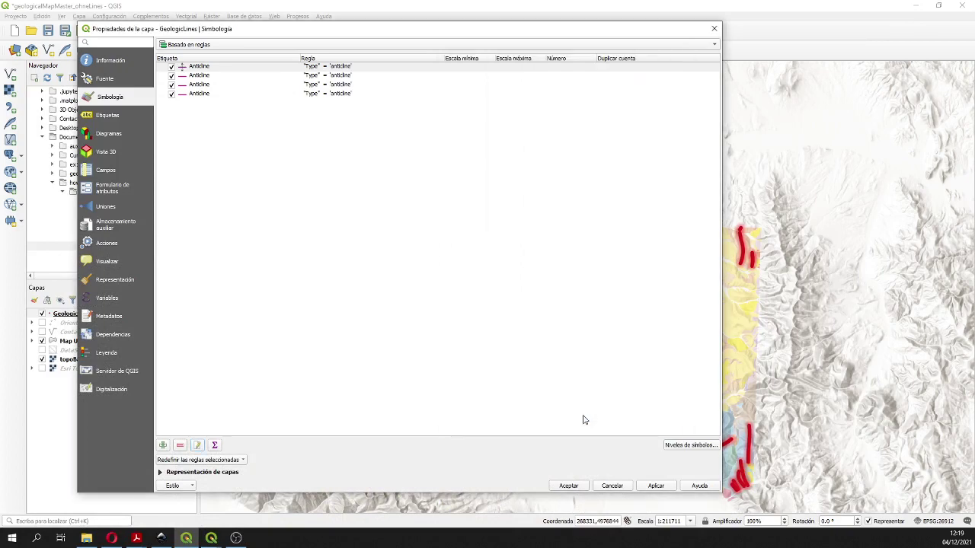
# - Change the second Anticline rule's filter expression to "Type" = 'anticline, overturned', using the unique values of the Type field
pyautogui.click(335, 79)
pyautogui.click(197, 445)
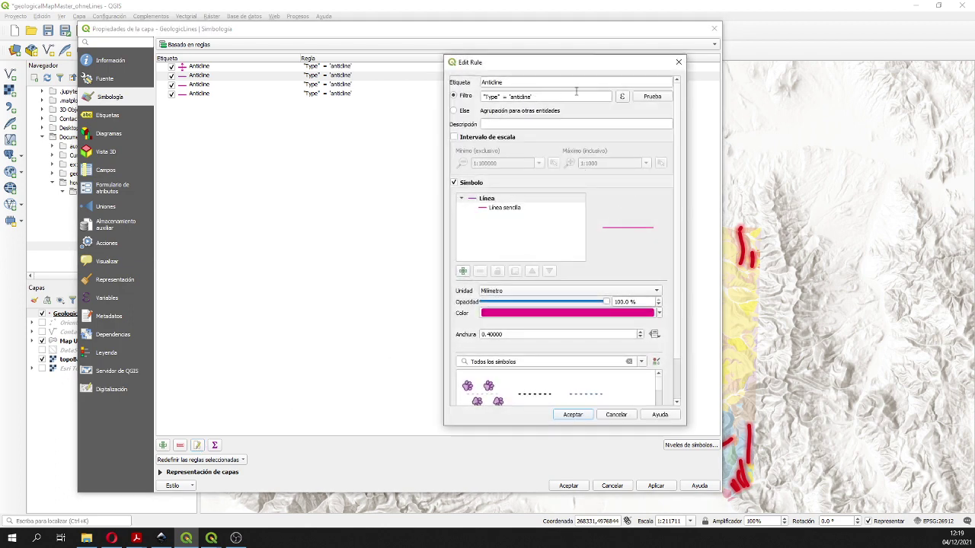
pyautogui.click(623, 96)
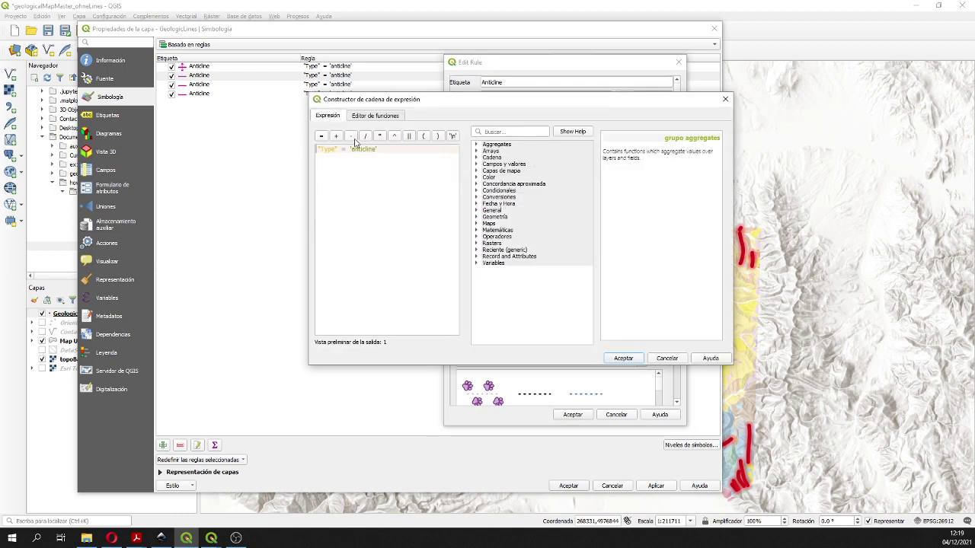
pyautogui.moveTo(350, 149); pyautogui.dragTo(387, 149)
pyautogui.click(476, 164)
pyautogui.click(510, 187)
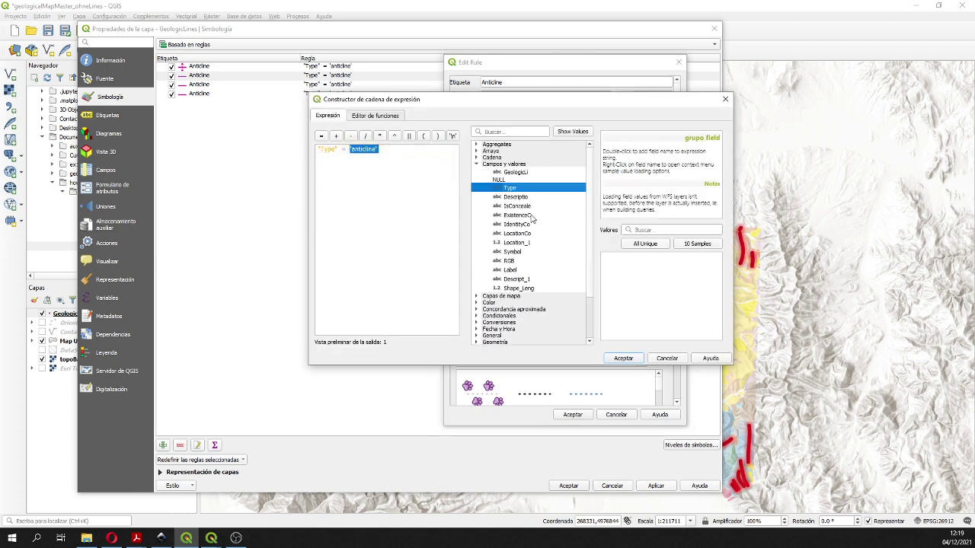
pyautogui.click(658, 247)
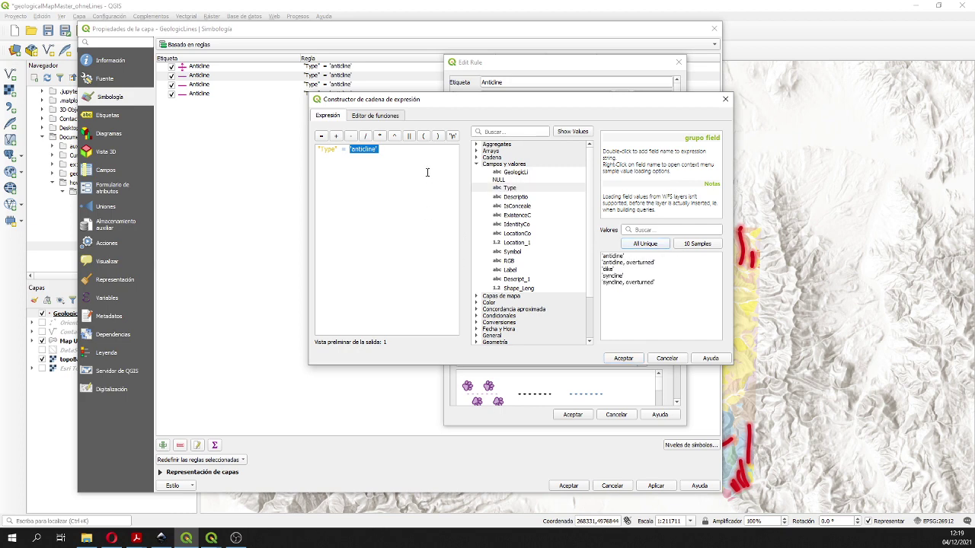
pyautogui.doubleClick(642, 263)
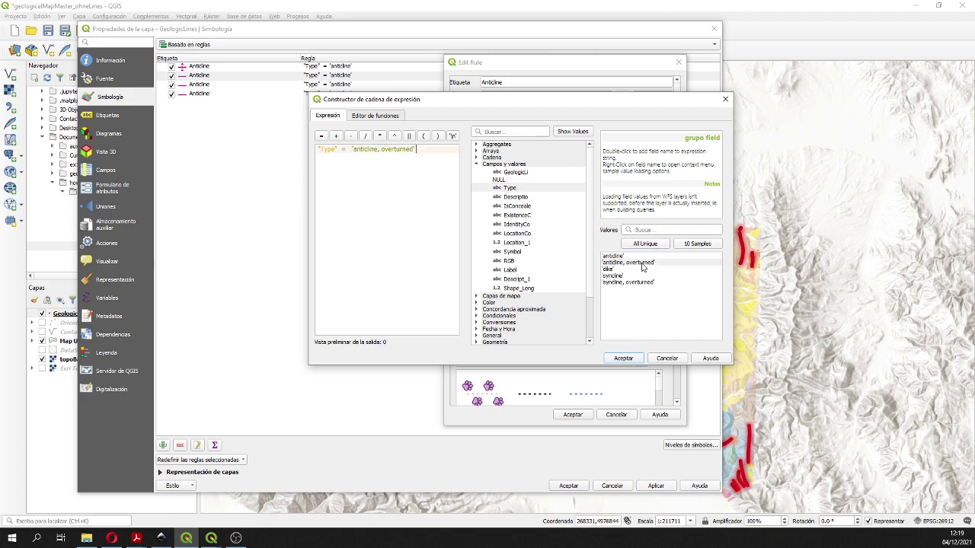
pyautogui.click(623, 358)
# - Label the second rule "Overturned anticline" and accept the rule
pyautogui.click(513, 82)
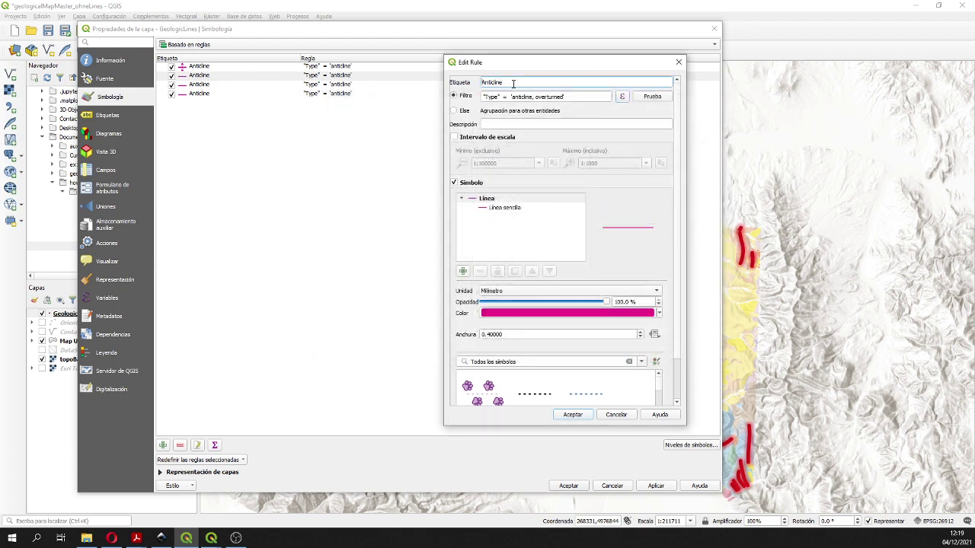
pyautogui.press('Home')
pyautogui.write('Overturned ')
pyautogui.write('d')
pyautogui.click(572, 415)
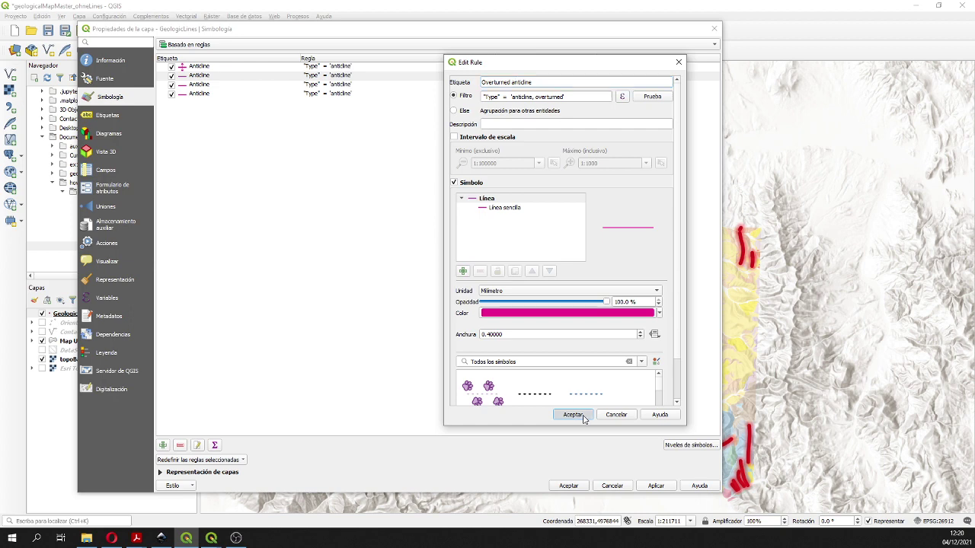
pyautogui.click(583, 418)
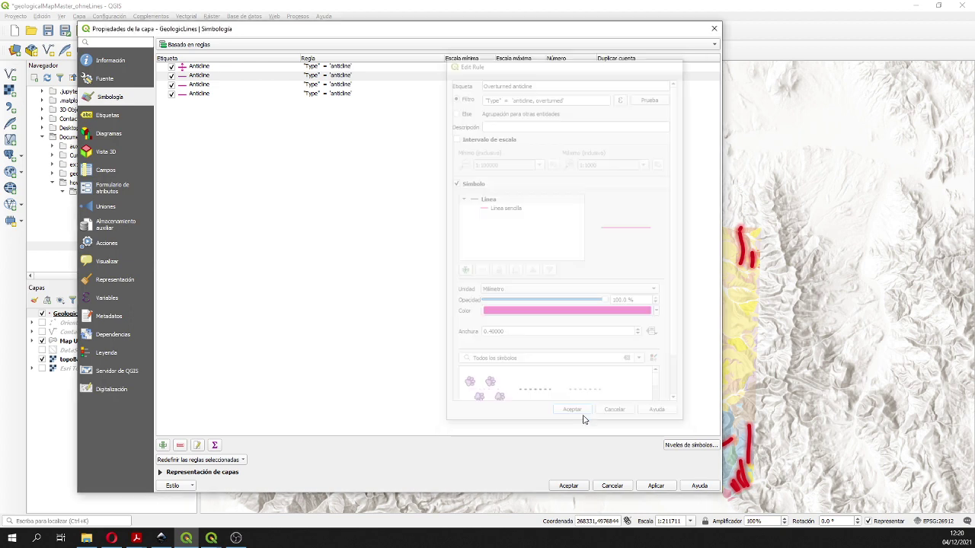
# - Add a marker line layer to the Overturned anticline rule's symbol and switch its simple marker to an SVG marker
pyautogui.doubleClick(195, 76)
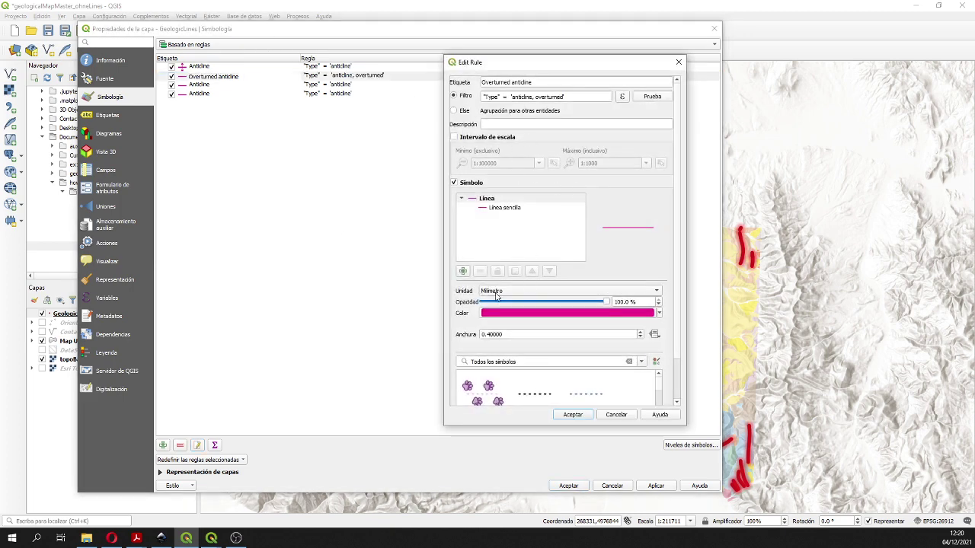
pyautogui.click(463, 271)
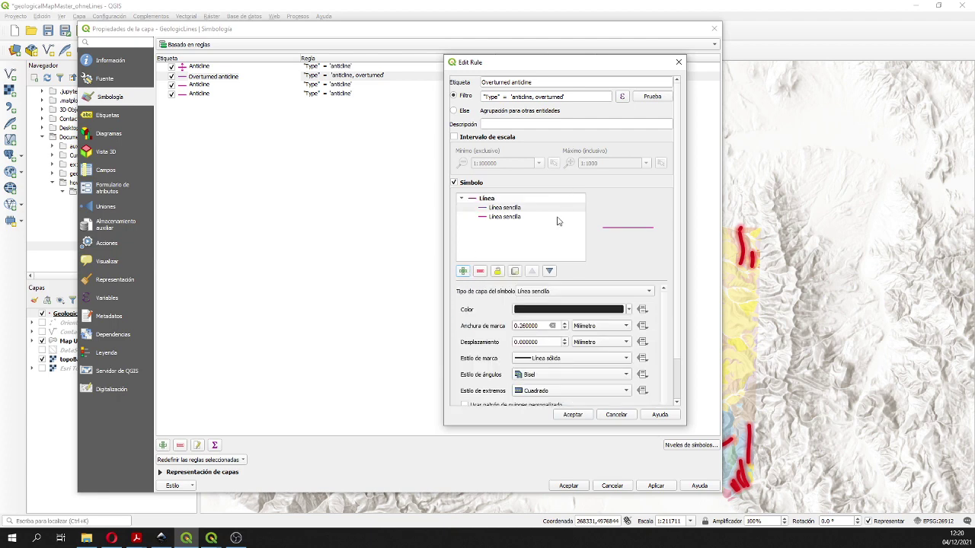
pyautogui.click(549, 294)
pyautogui.click(548, 281)
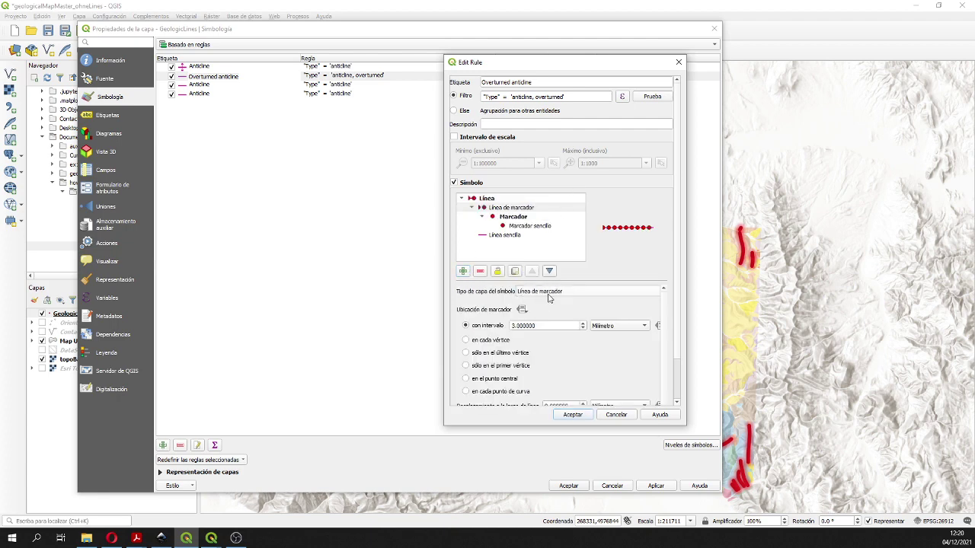
pyautogui.click(530, 226)
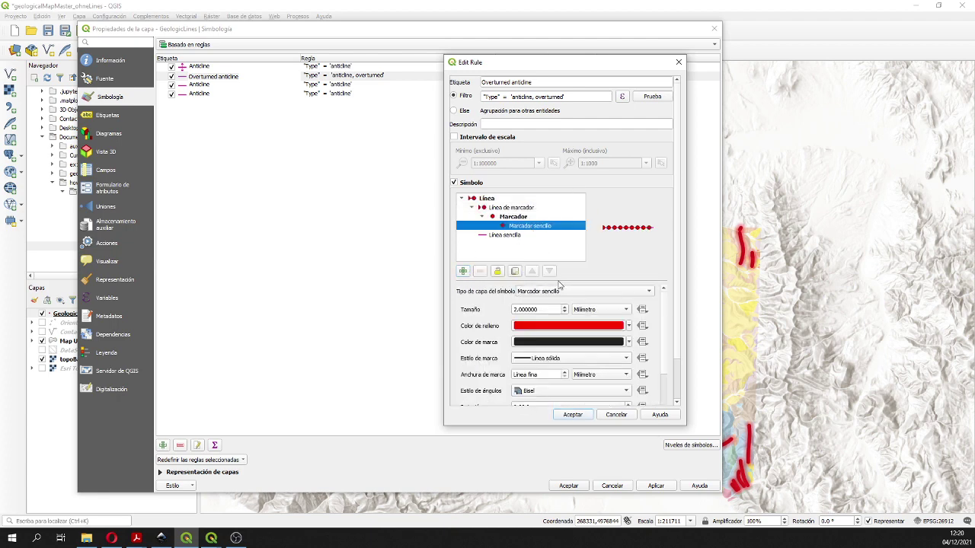
pyautogui.click(599, 294)
pyautogui.click(591, 298)
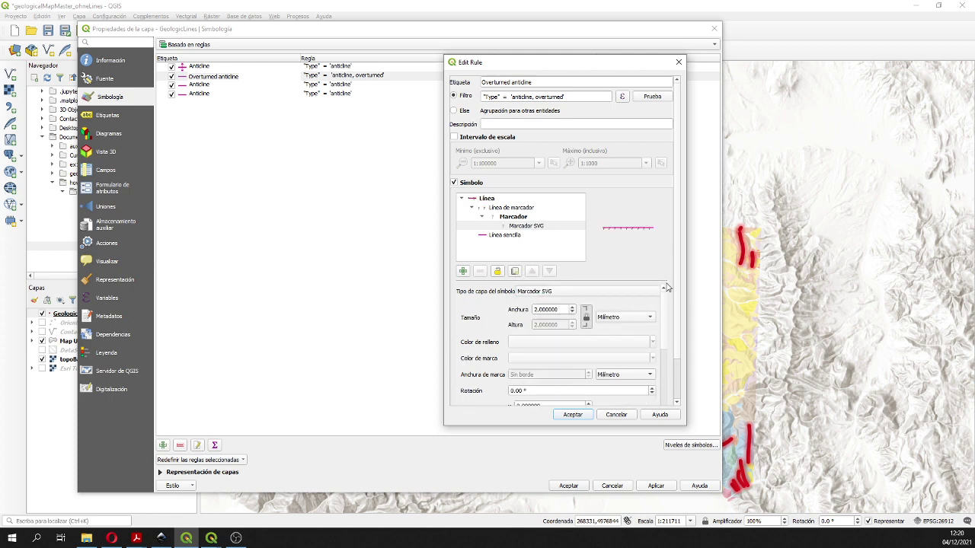
# - Load geologicalLine_overturnedAnticline from the Geology_Symbols folder as the Overturned anticline rule's SVG marker
pyautogui.scroll(-1, 675, 285)
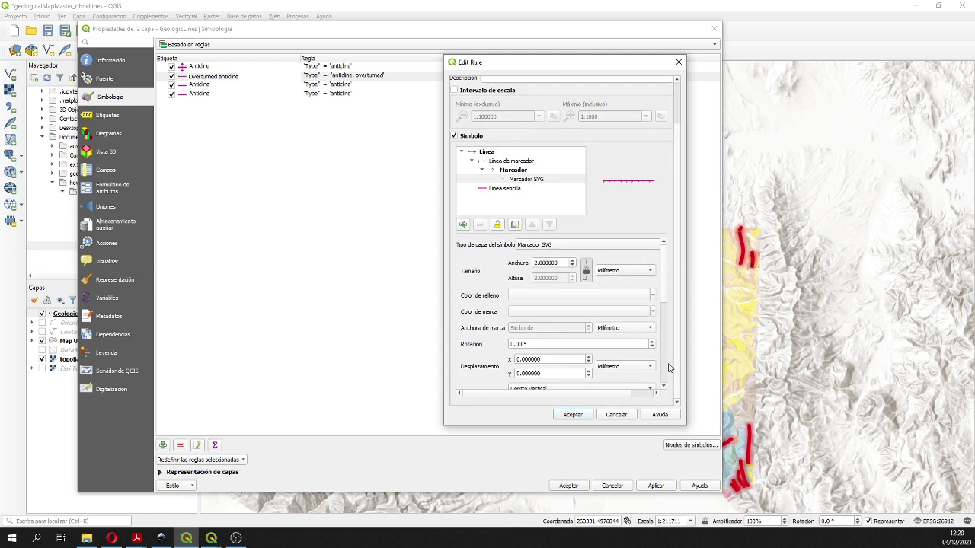
pyautogui.moveTo(664, 294); pyautogui.dragTo(670, 376)
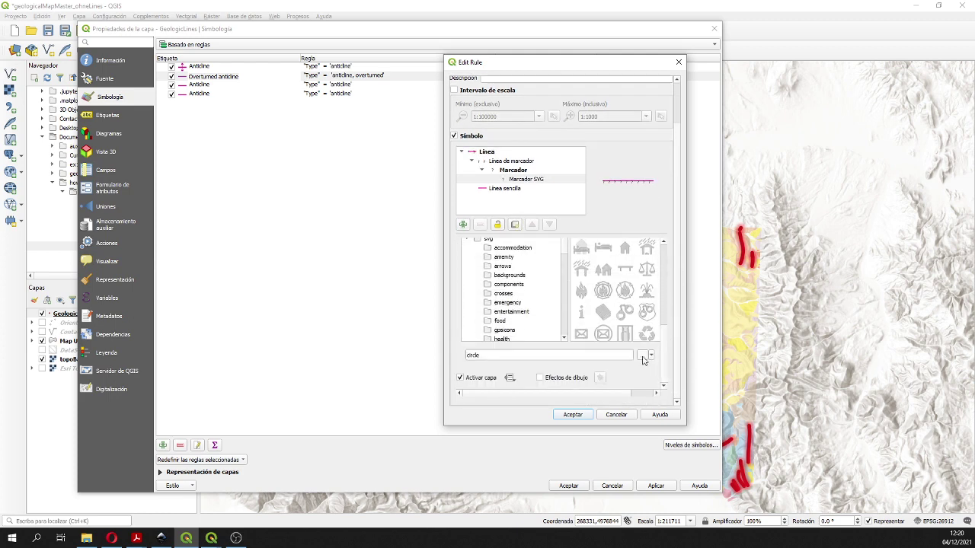
pyautogui.click(643, 356)
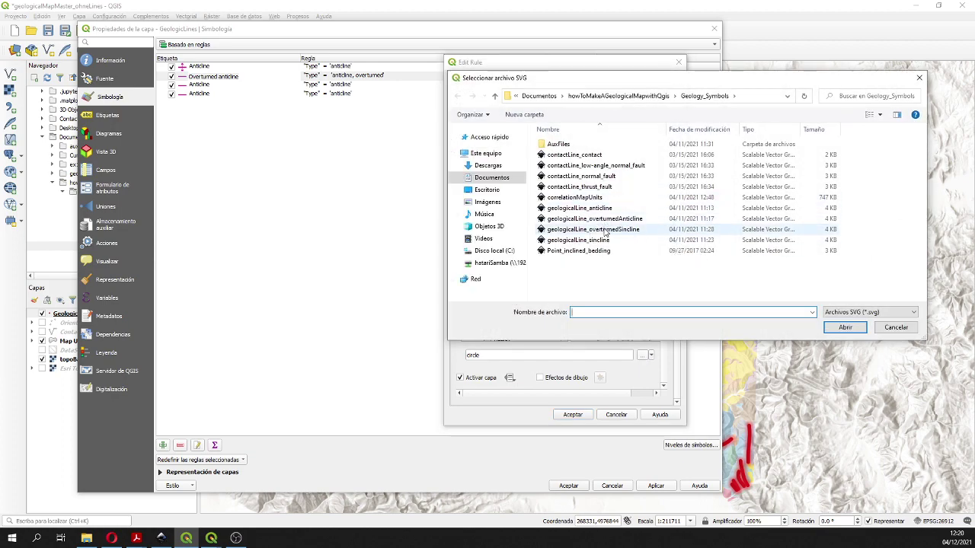
pyautogui.doubleClick(598, 219)
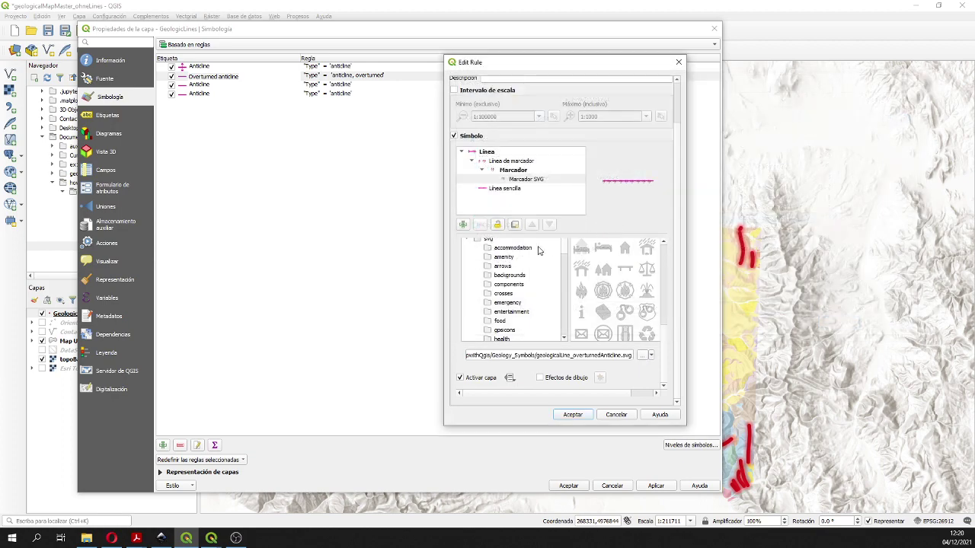
# - Set the overturned anticline marker's size to 3, place it only at the line's central point, and accept the rule
pyautogui.click(534, 181)
pyautogui.scroll(4, 661, 281)
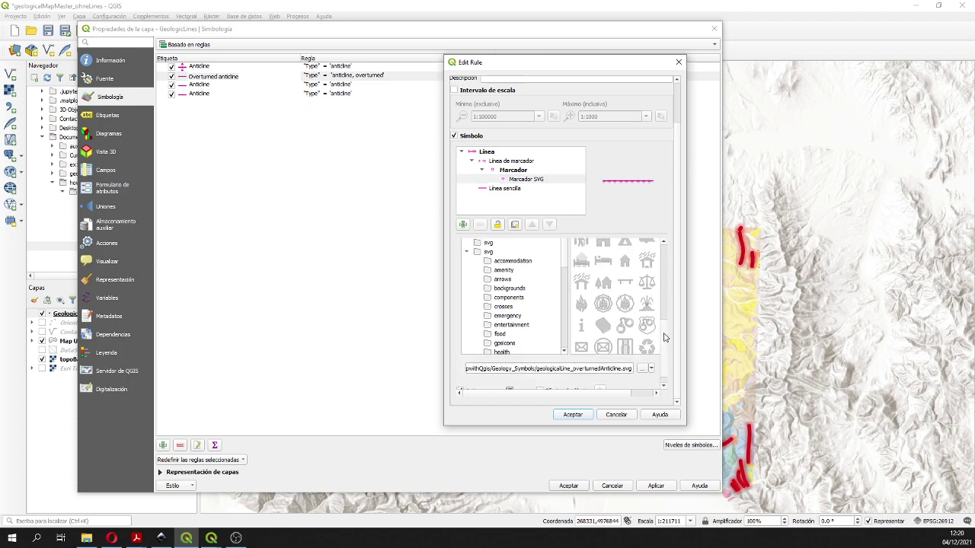
pyautogui.scroll(4, 661, 282)
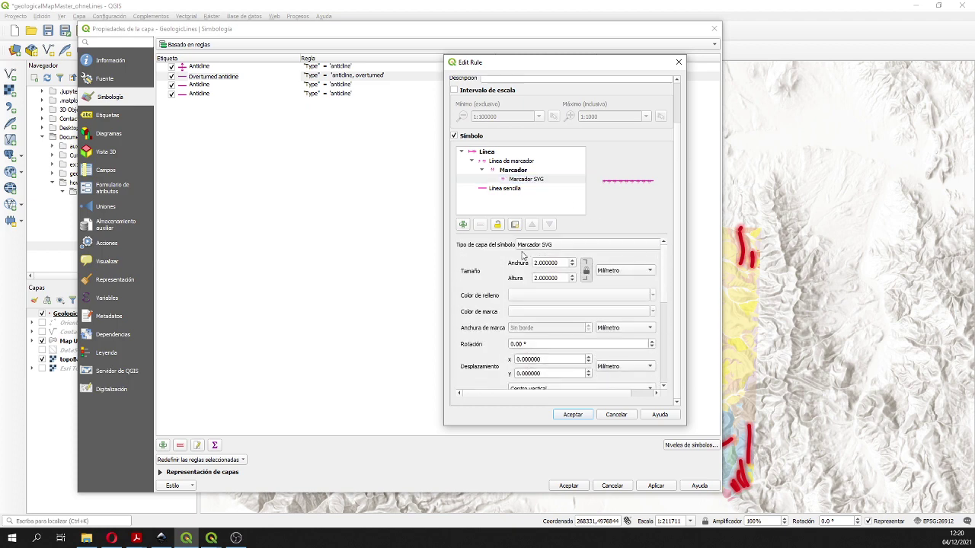
pyautogui.click(526, 170)
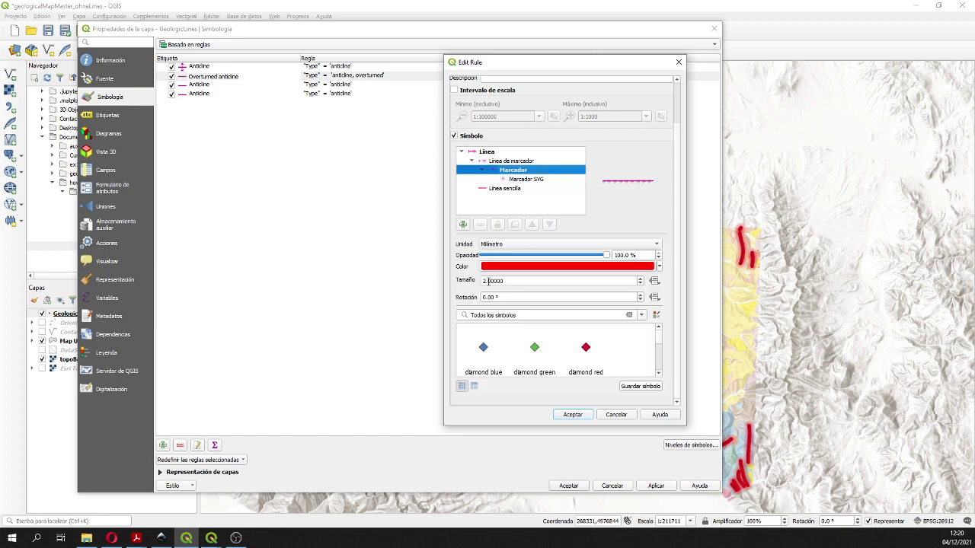
pyautogui.moveTo(485, 280); pyautogui.dragTo(479, 285)
pyautogui.write('3')
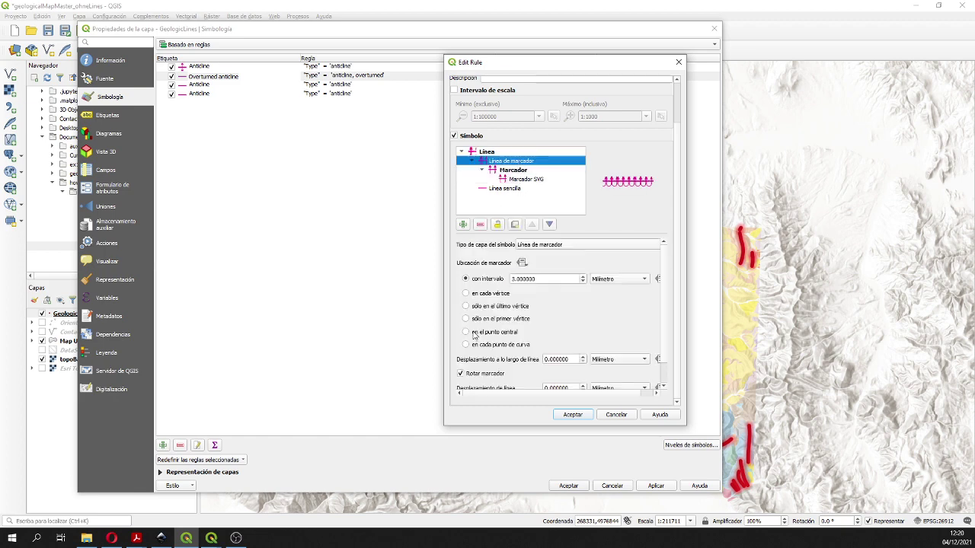
pyautogui.click(473, 332)
pyautogui.click(568, 416)
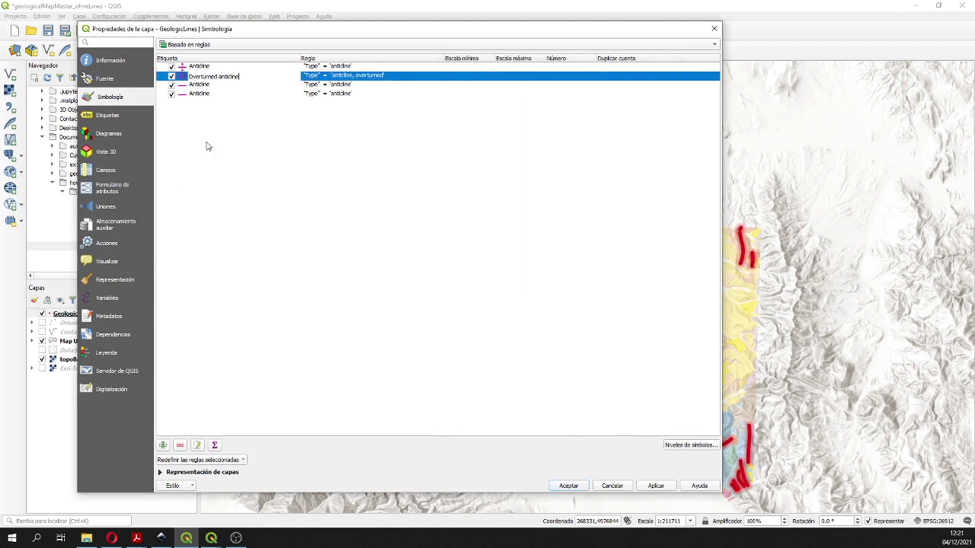
# - Open the third rule in the list for editing and label it "Sincline"
pyautogui.click(203, 85)
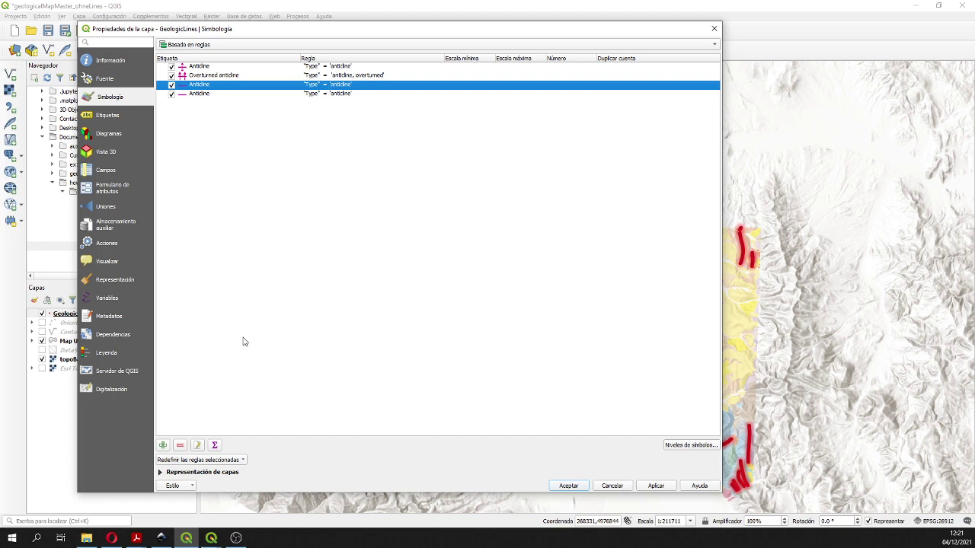
pyautogui.click(198, 445)
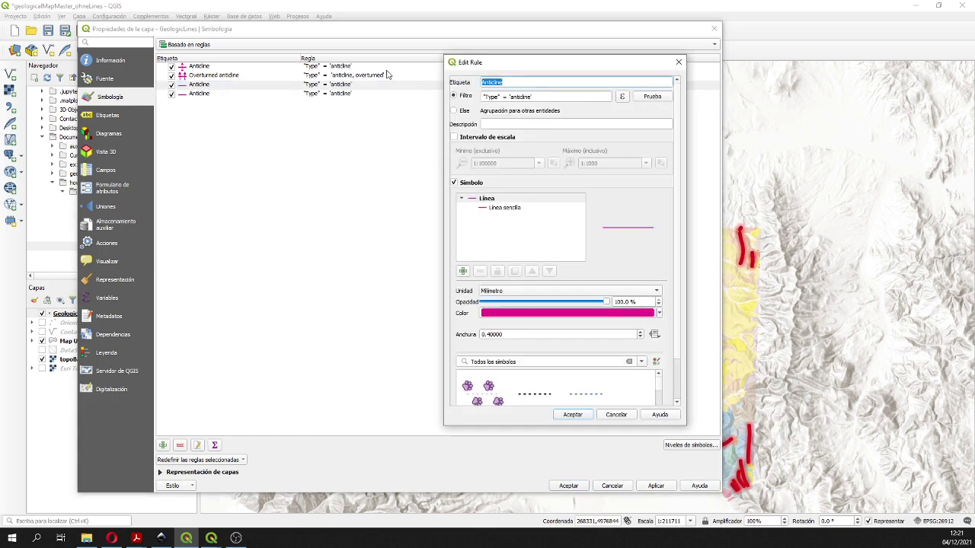
pyautogui.write('Si')
# - Change the third rule's filter expression to "Type" = 'syncline', using the unique values of the Type field
pyautogui.click(621, 96)
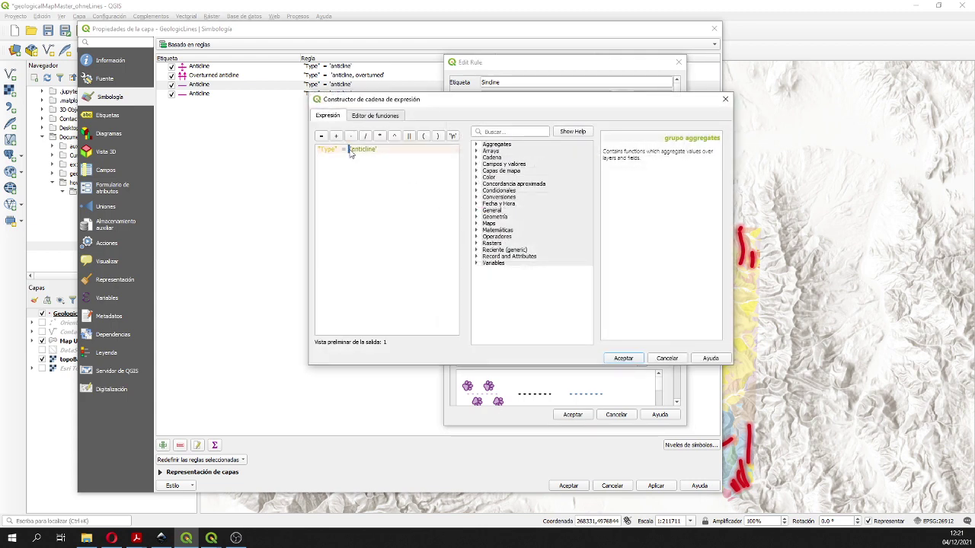
pyautogui.doubleClick(351, 149)
pyautogui.click(477, 164)
pyautogui.doubleClick(509, 188)
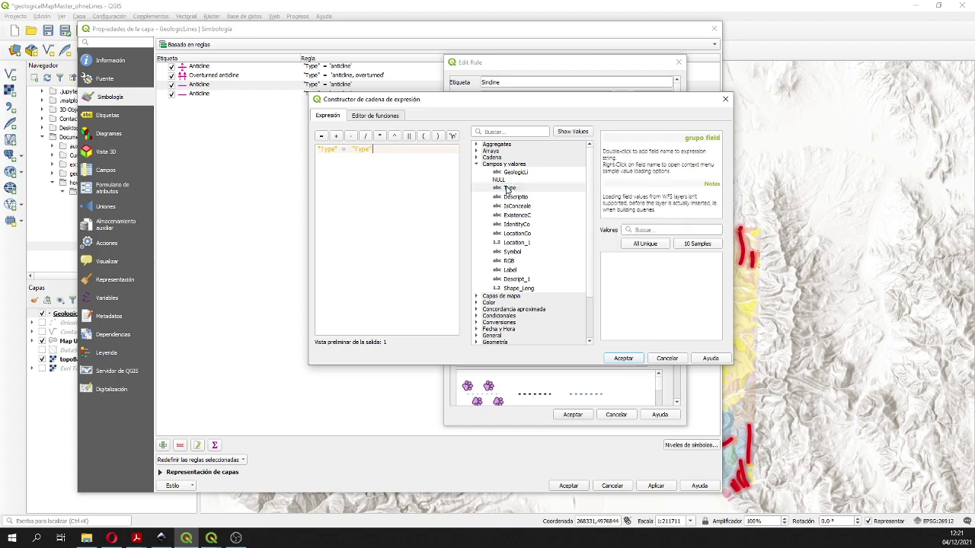
pyautogui.moveTo(352, 149); pyautogui.dragTo(373, 150)
pyautogui.click(518, 188)
pyautogui.click(649, 244)
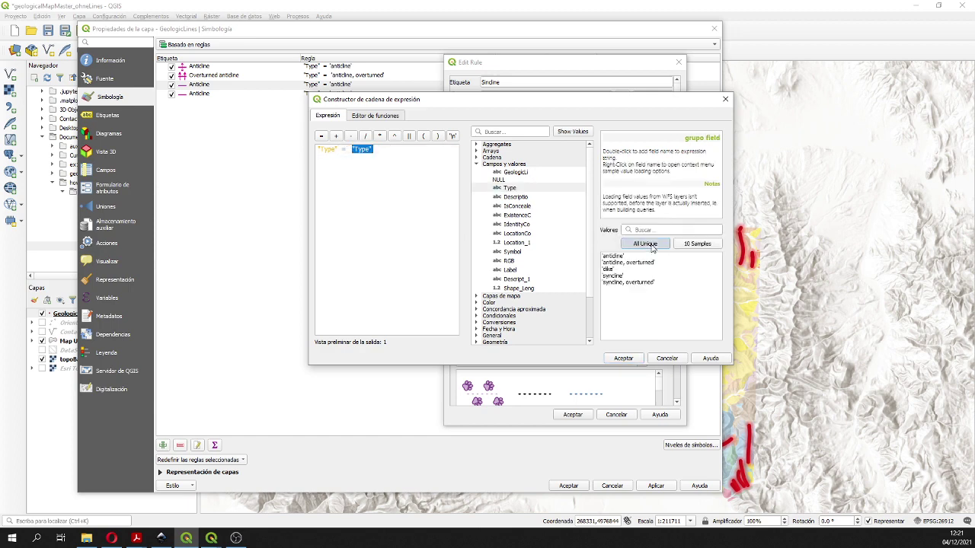
pyautogui.doubleClick(612, 276)
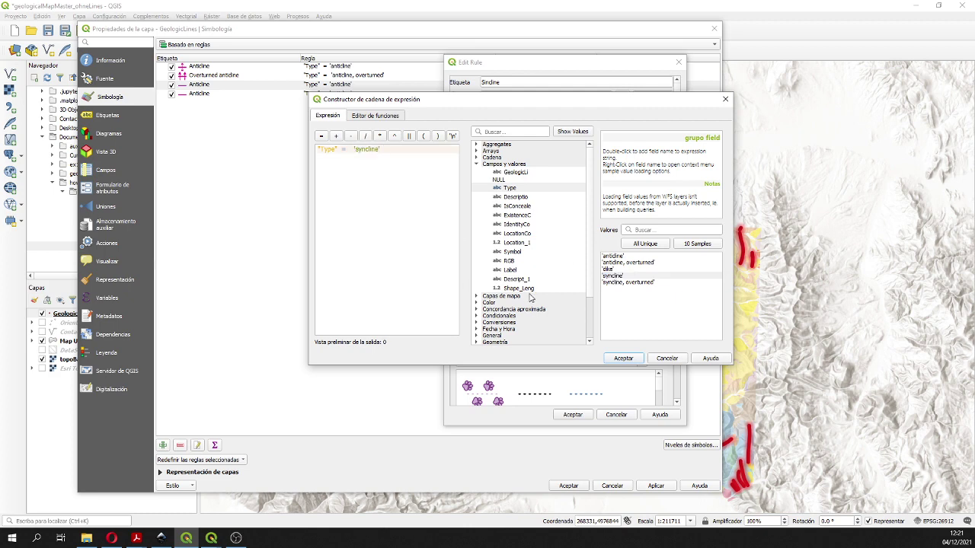
pyautogui.click(623, 358)
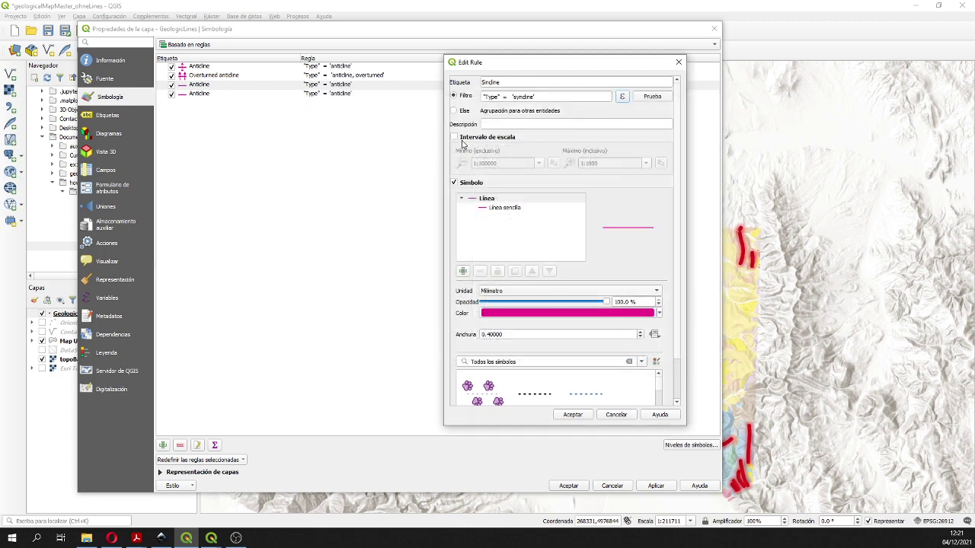
# - Correct the spelling of the third rule's label to "Syncline"
pyautogui.click(482, 82)
pyautogui.press('Delete')
pyautogui.press('Delete')
pyautogui.write('y')
pyautogui.write('S')
pyautogui.write('S')
pyautogui.press('Delete')
pyautogui.press('Delete')
# - Add a marker line layer to the Syncline rule's symbol and switch its simple marker to an SVG marker
pyautogui.click(463, 272)
pyautogui.click(517, 292)
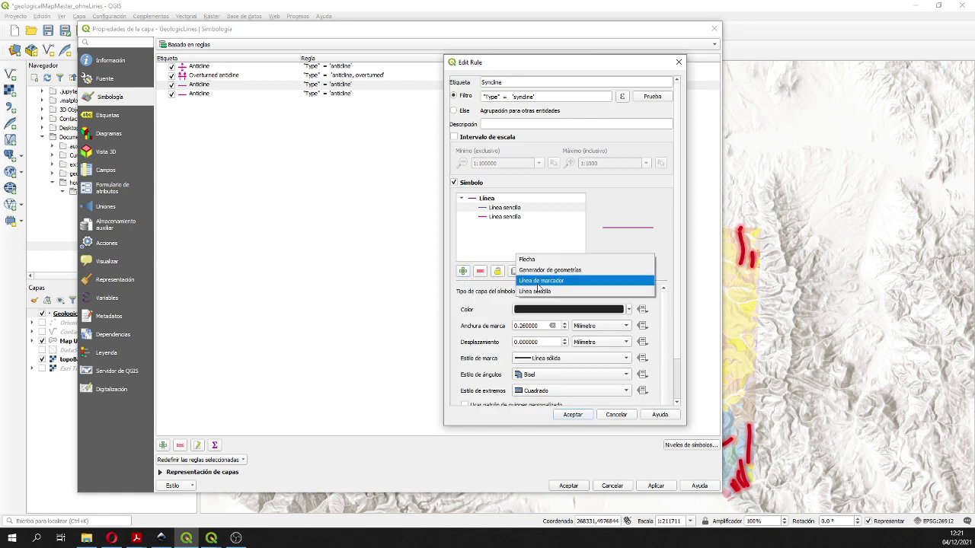
pyautogui.click(538, 286)
pyautogui.click(526, 227)
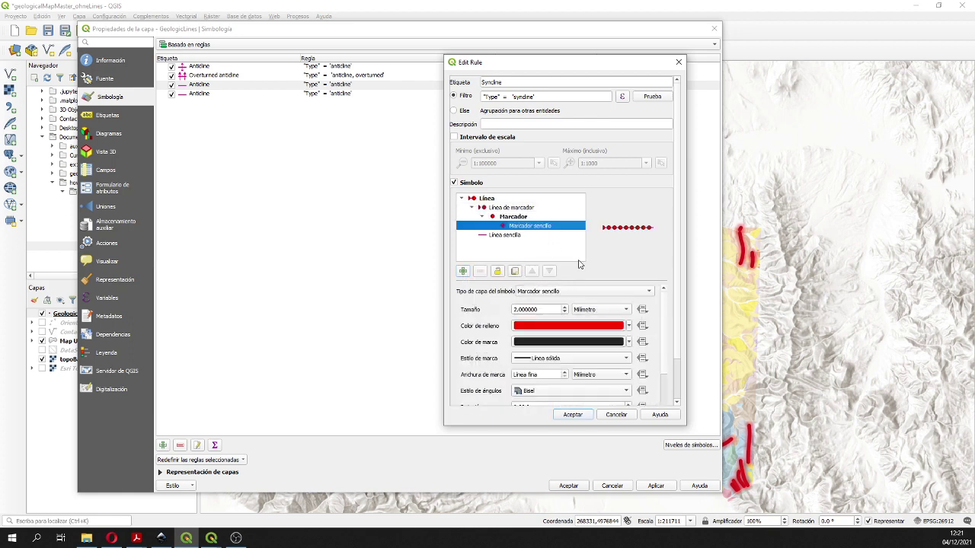
pyautogui.click(614, 293)
pyautogui.click(611, 303)
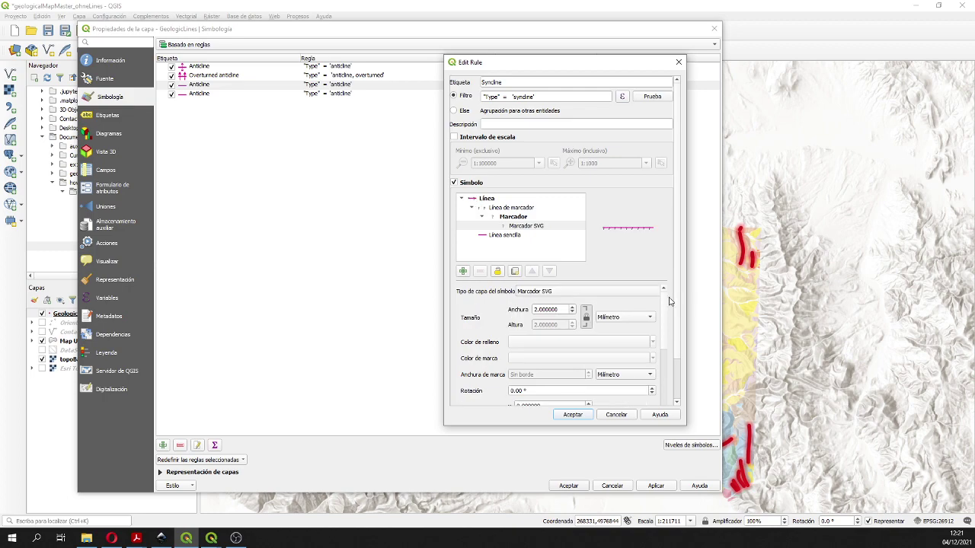
# - Load geologicalLine_sincline from the Geology_Symbols folder as the Syncline rule's SVG marker
pyautogui.scroll(-5, 669, 301)
pyautogui.click(642, 402)
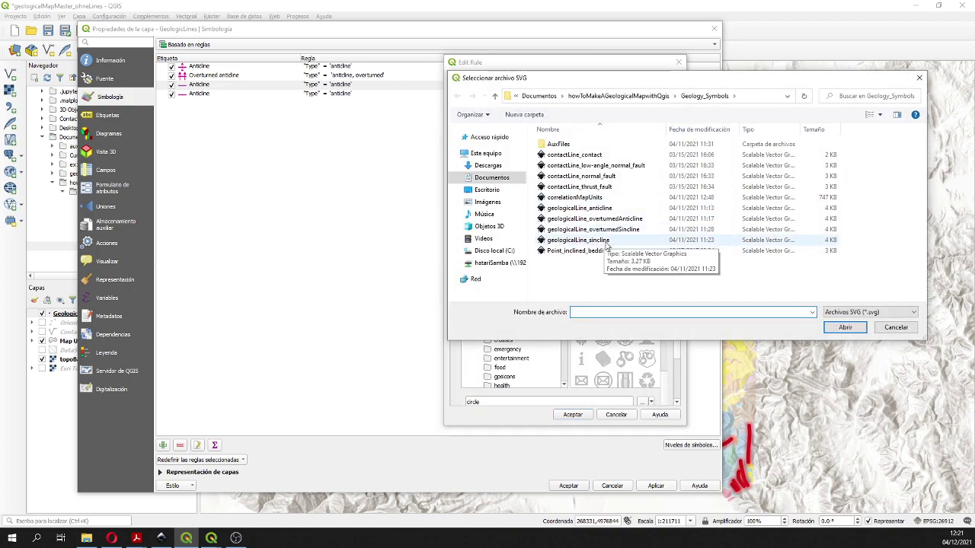
pyautogui.doubleClick(579, 240)
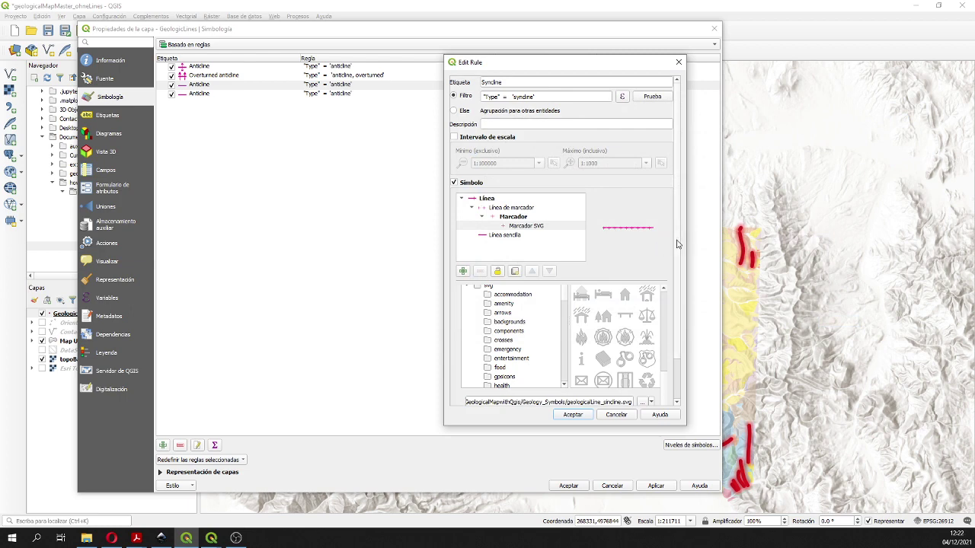
pyautogui.scroll(-2, 678, 244)
pyautogui.scroll(2, 680, 244)
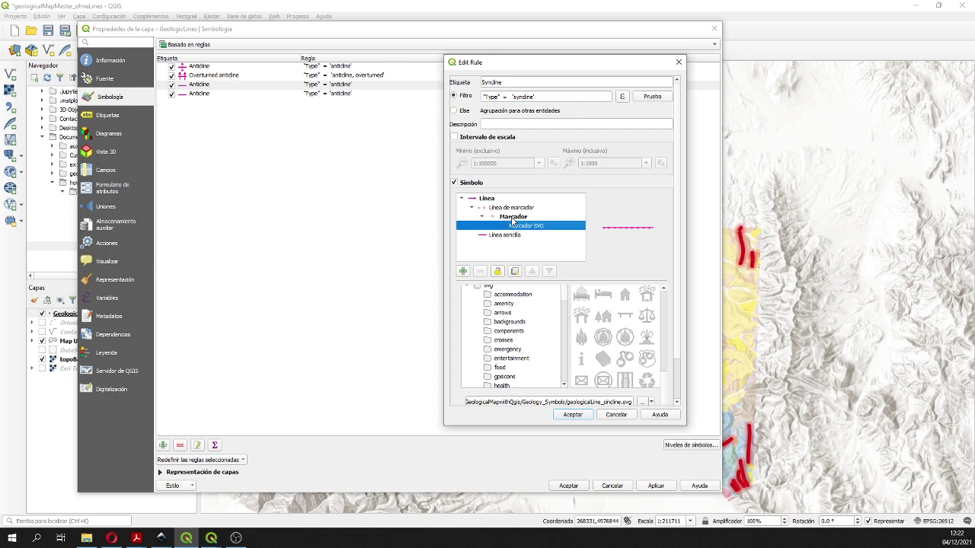
# - Set the syncline marker's size to 4, place it only at the line's central point, and accept the rule
pyautogui.click(512, 217)
pyautogui.doubleClick(482, 328)
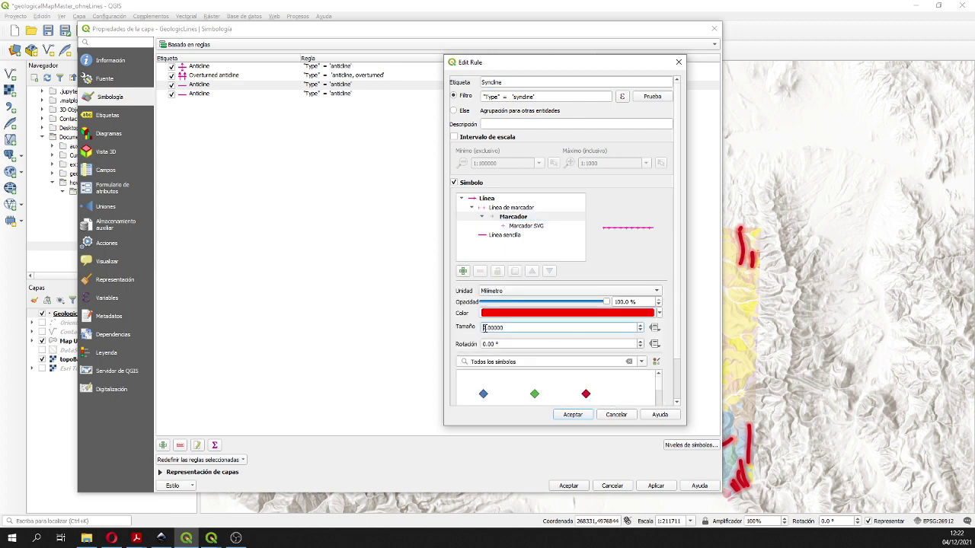
pyautogui.write('4')
pyautogui.click(504, 208)
pyautogui.click(465, 379)
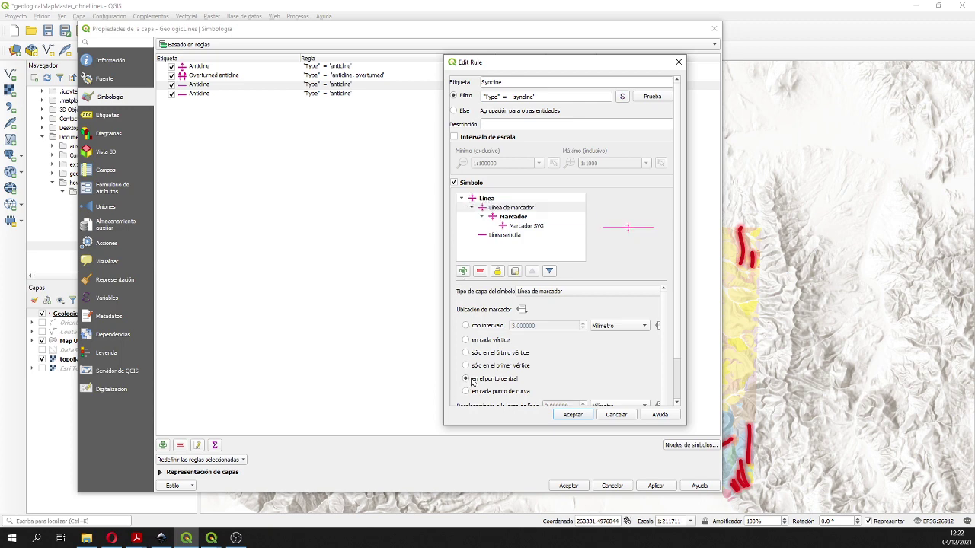
pyautogui.click(572, 415)
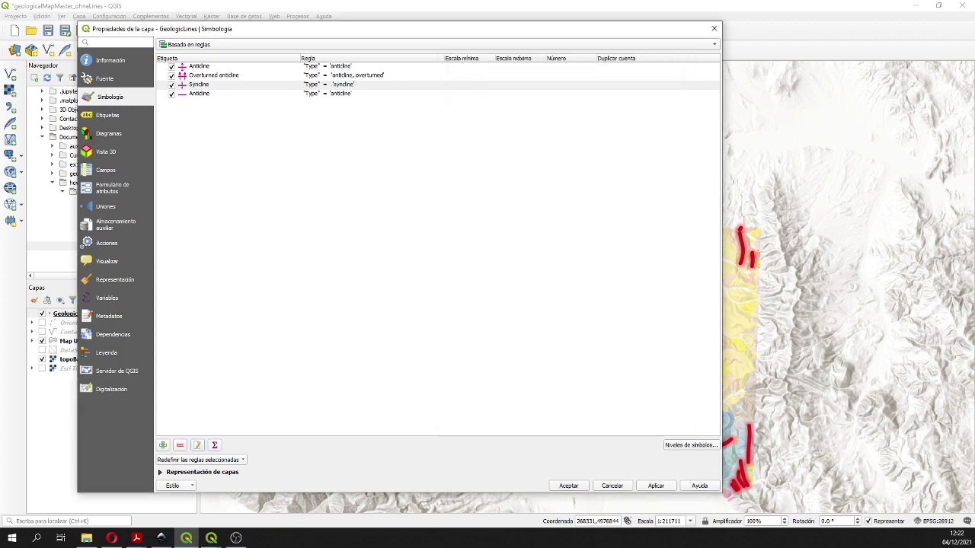
# - Open the last remaining duplicate Anticline rule for editing and label it "Overturned syncline"
pyautogui.click(196, 93)
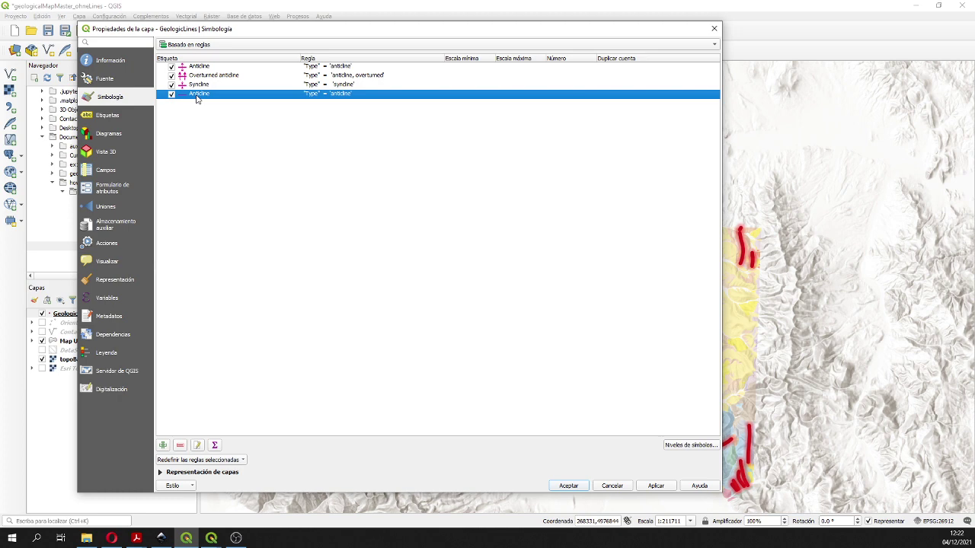
pyautogui.doubleClick(196, 97)
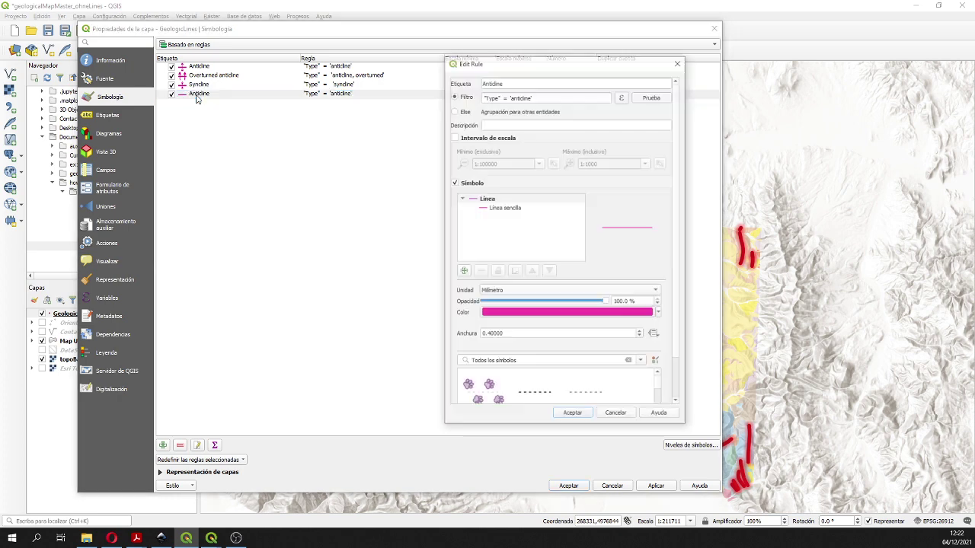
pyautogui.click(554, 83)
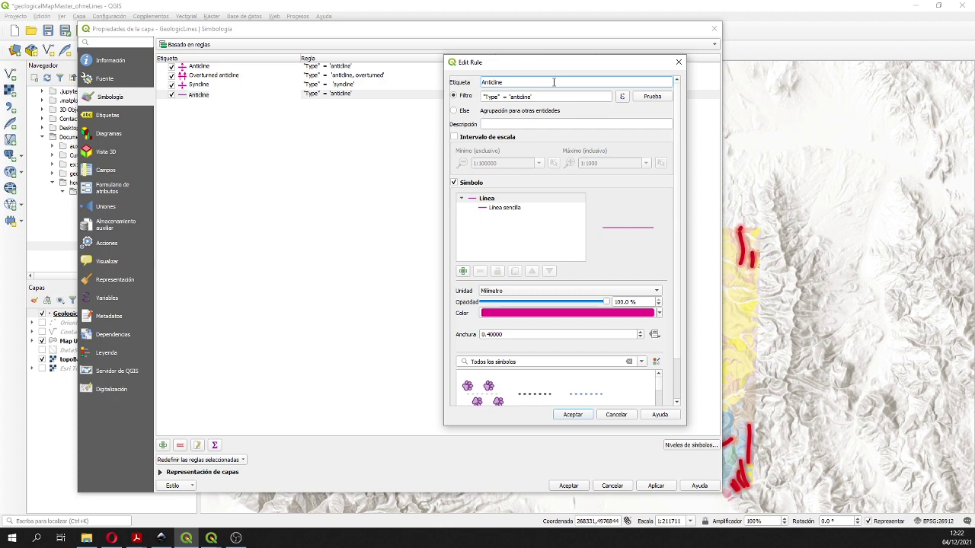
pyautogui.write('Overturned su')
pyautogui.write('ncline')
pyautogui.press('Delete')
pyautogui.press('Delete')
pyautogui.press('Delete')
pyautogui.press('Delete')
pyautogui.press('Delete')
pyautogui.press('Delete')
# - Change the Overturned syncline rule's filter expression to "Type" = 'syncline, overturned', using the unique values of the Type field
pyautogui.click(622, 97)
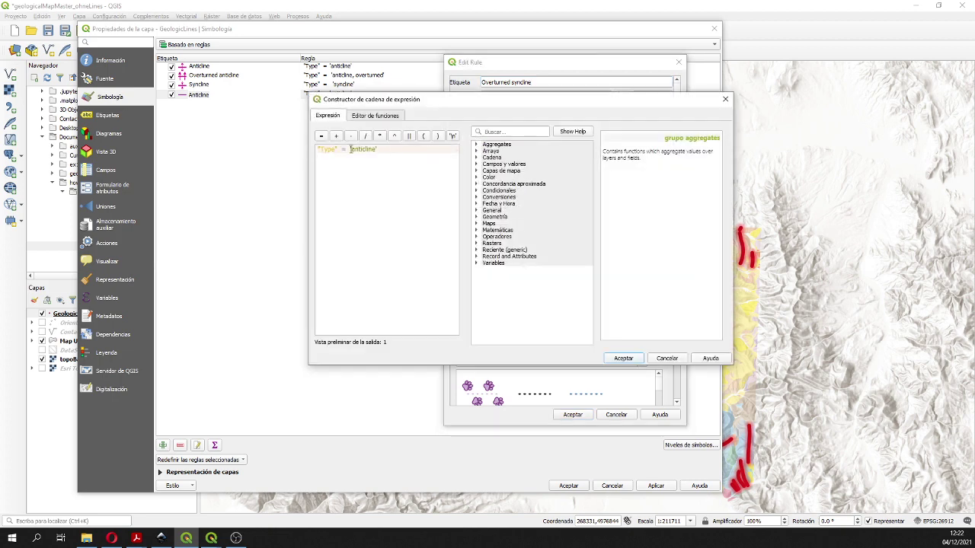
pyautogui.moveTo(350, 149); pyautogui.dragTo(379, 149)
pyautogui.click(476, 157)
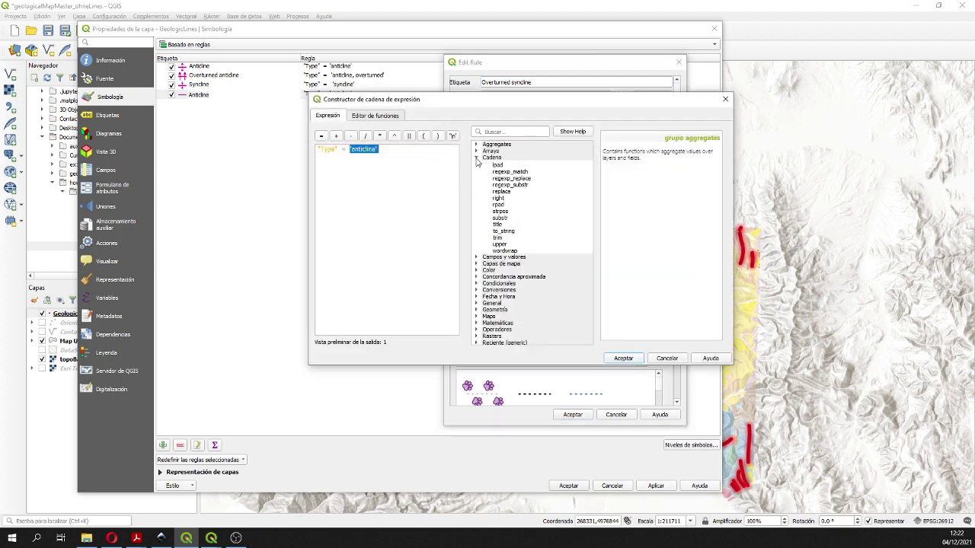
pyautogui.click(476, 158)
pyautogui.click(477, 165)
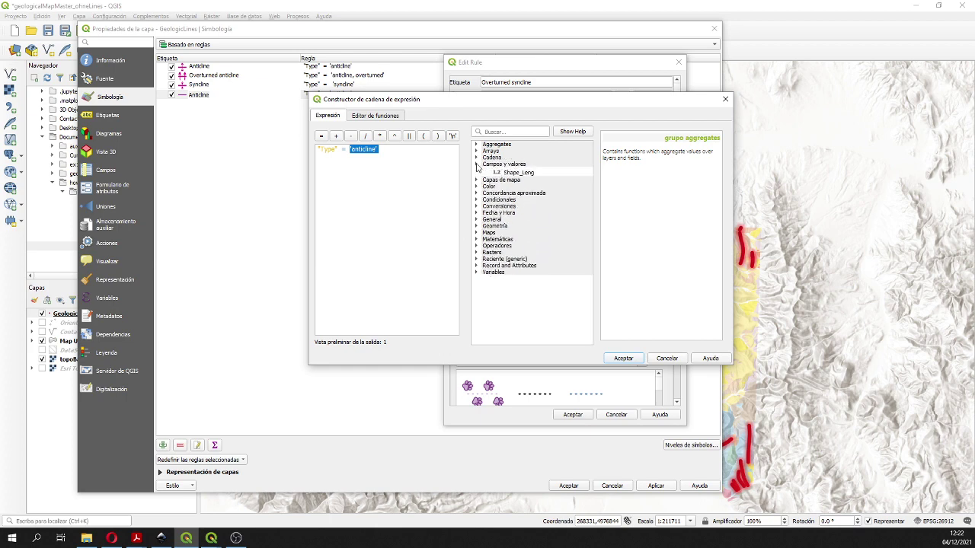
pyautogui.doubleClick(510, 188)
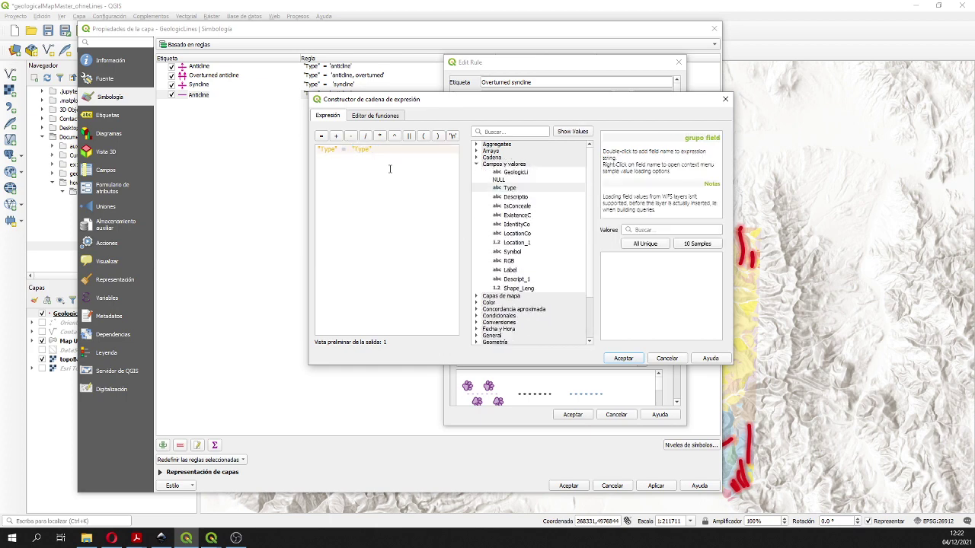
pyautogui.moveTo(352, 150); pyautogui.dragTo(374, 149)
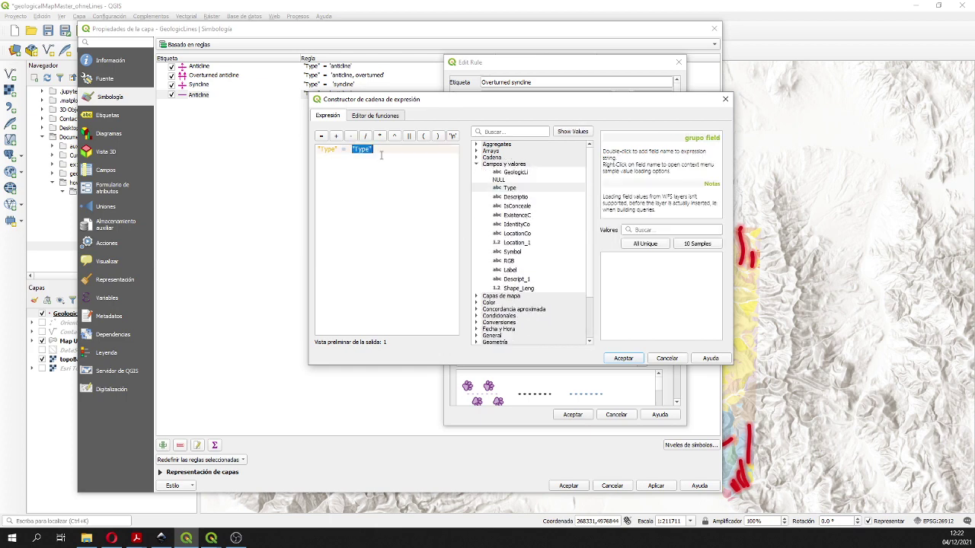
pyautogui.click(645, 243)
pyautogui.doubleClick(633, 283)
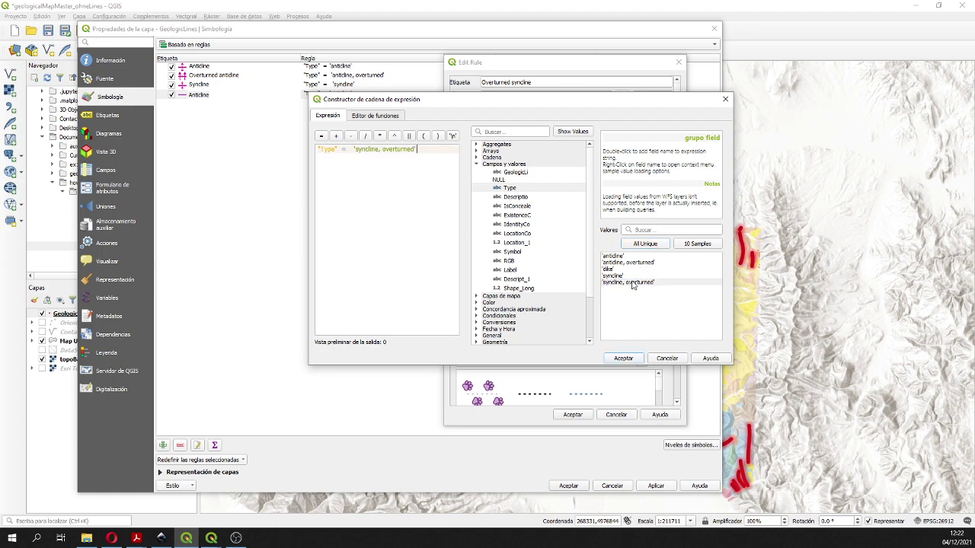
pyautogui.click(623, 361)
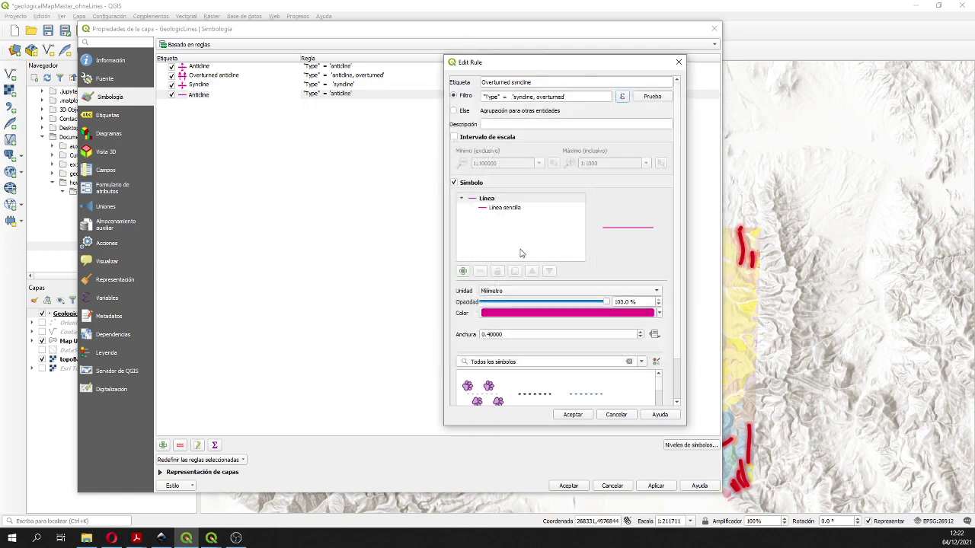
# - Add a marker line layer above the simple line in the Overturned syncline symbol and change its marker to an SVG marker
pyautogui.click(463, 270)
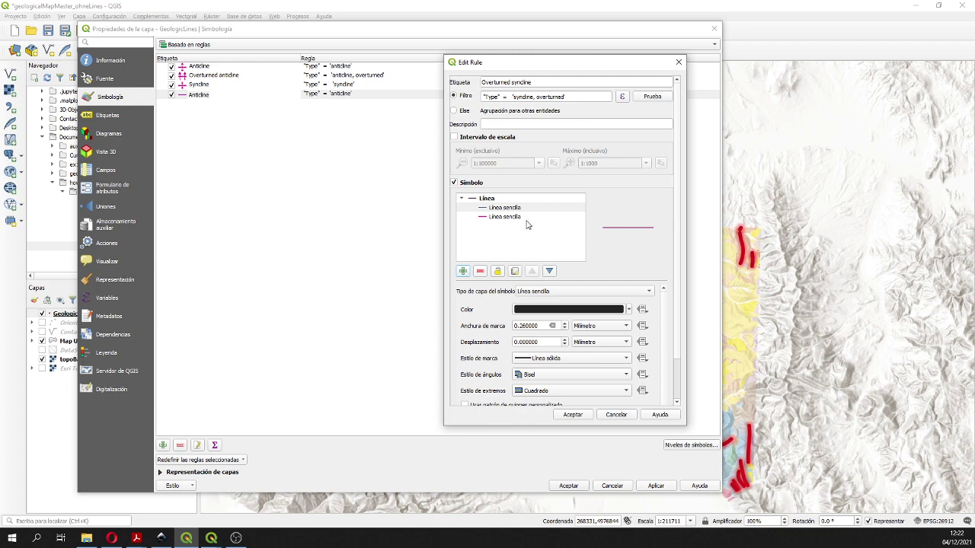
pyautogui.click(540, 292)
pyautogui.click(534, 282)
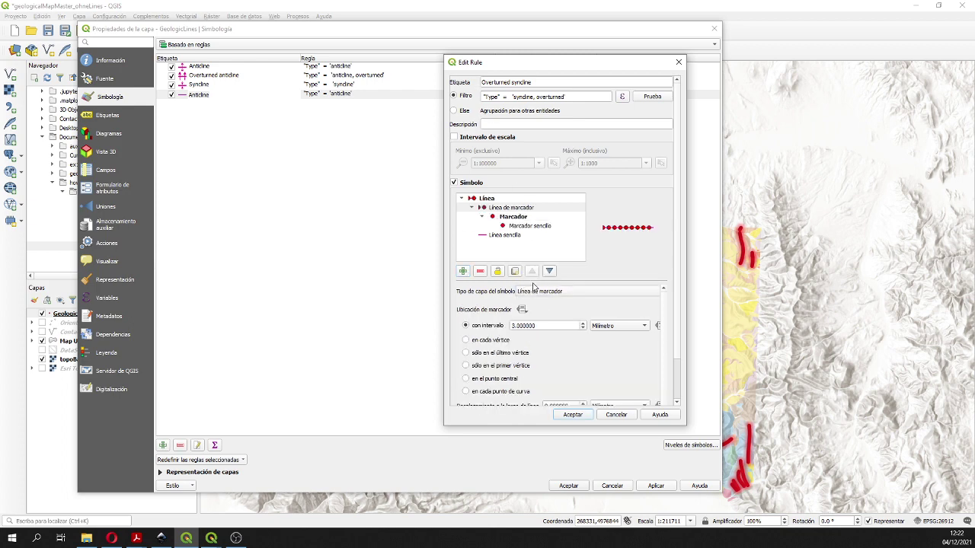
pyautogui.click(545, 226)
pyautogui.scroll(-1, 674, 270)
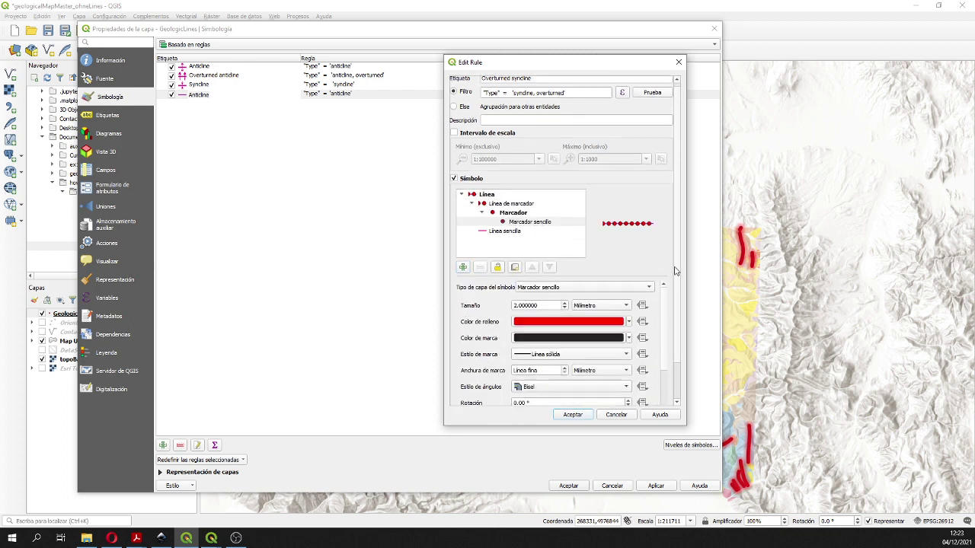
pyautogui.scroll(-2, 674, 271)
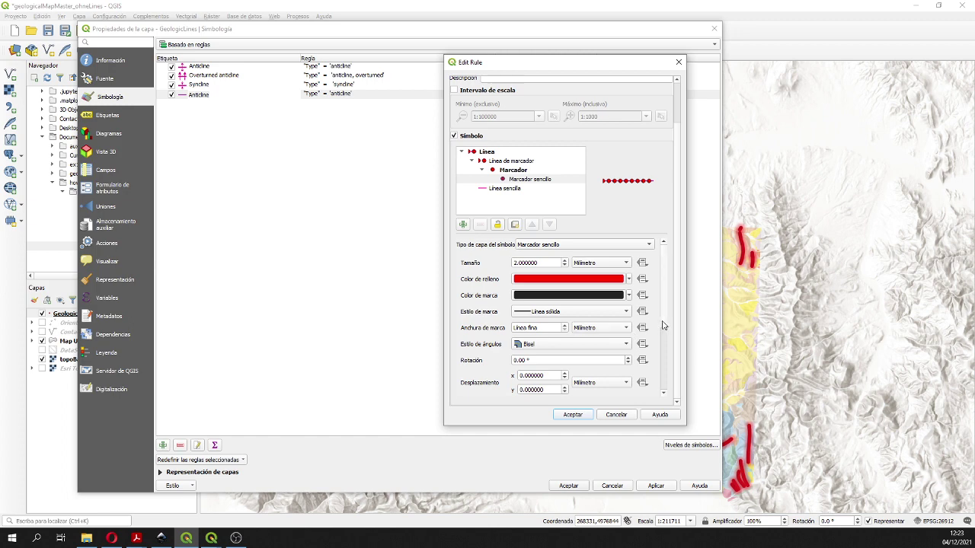
pyautogui.scroll(-5, 663, 325)
pyautogui.scroll(5, 665, 326)
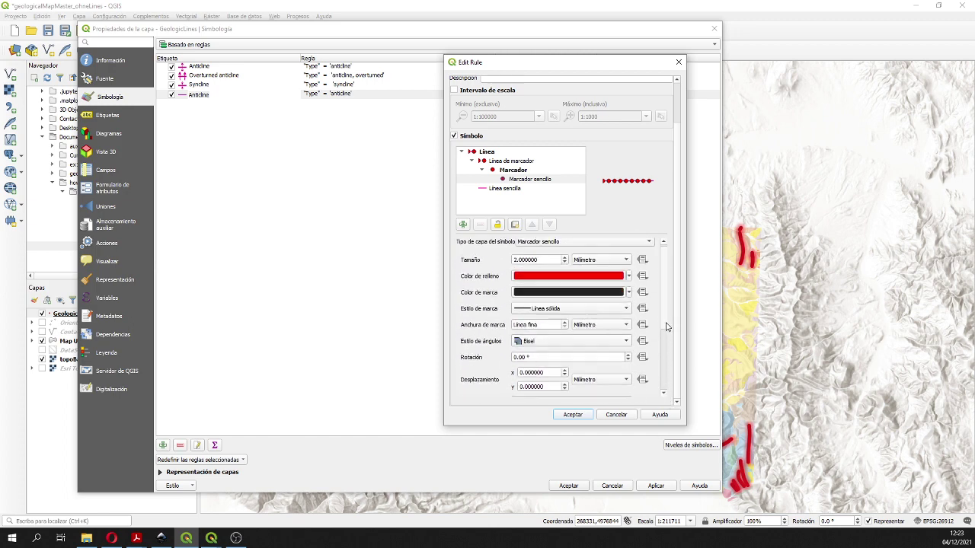
pyautogui.scroll(1, 658, 313)
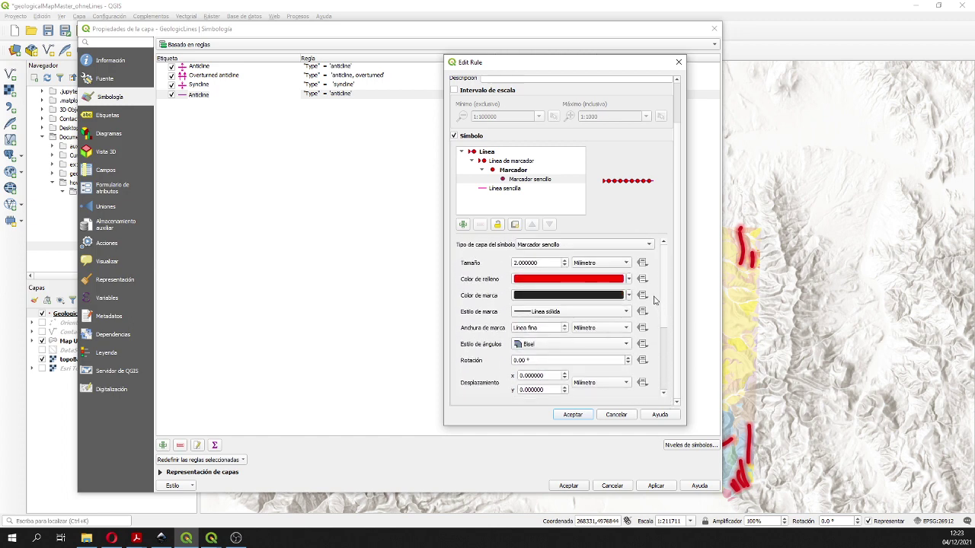
pyautogui.click(614, 244)
pyautogui.click(592, 263)
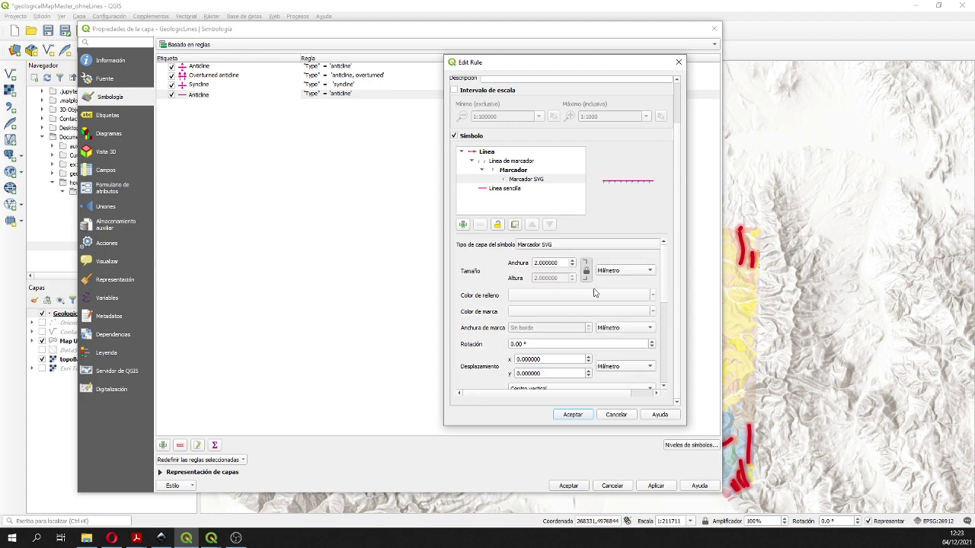
# - Load geologicalLine_overturnedSincline from the Geology_Symbols folder as the Overturned syncline rule's SVG marker
pyautogui.scroll(-5, 668, 341)
pyautogui.scroll(-3, 669, 341)
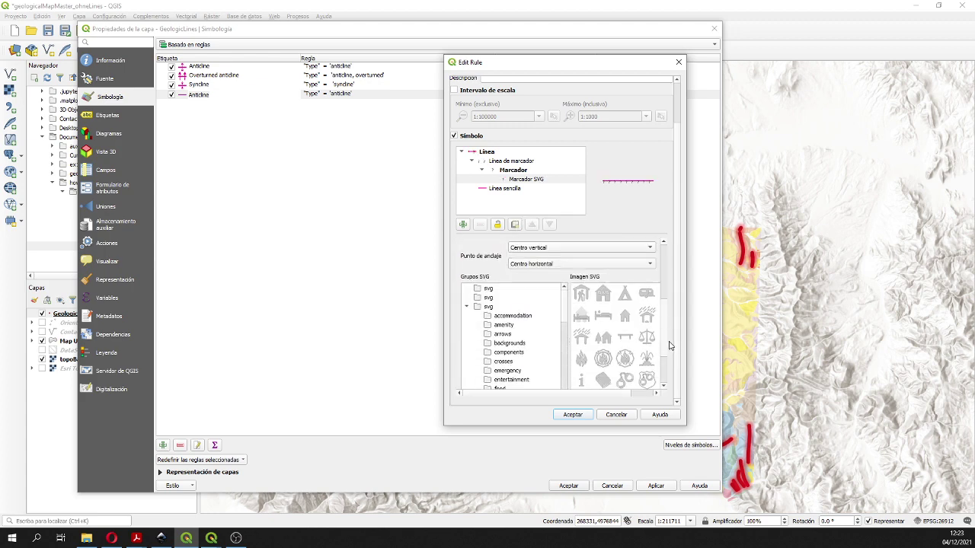
pyautogui.click(642, 354)
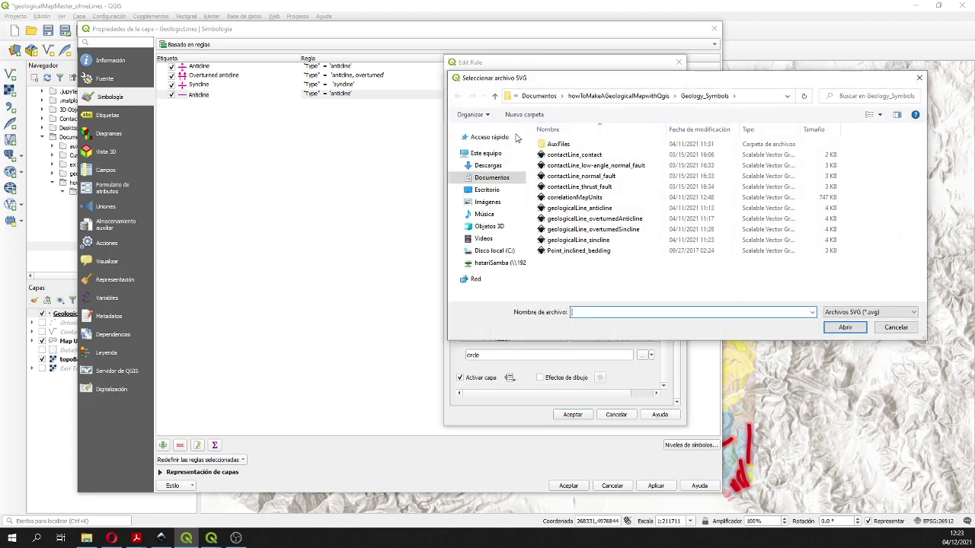
pyautogui.click(598, 230)
pyautogui.doubleClick(598, 232)
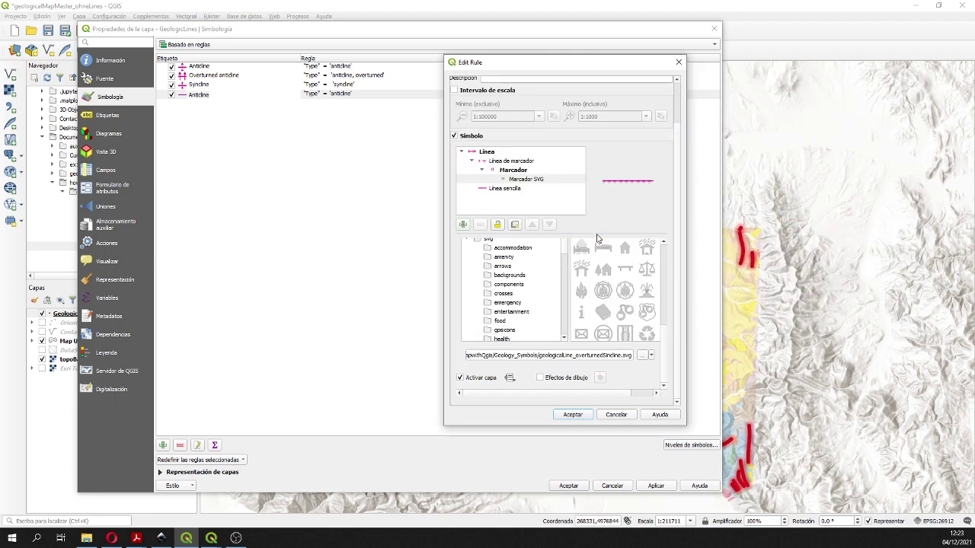
# - Set the overturned syncline marker's size to 6, place it only at the line's central point, and accept the rule
pyautogui.click(511, 170)
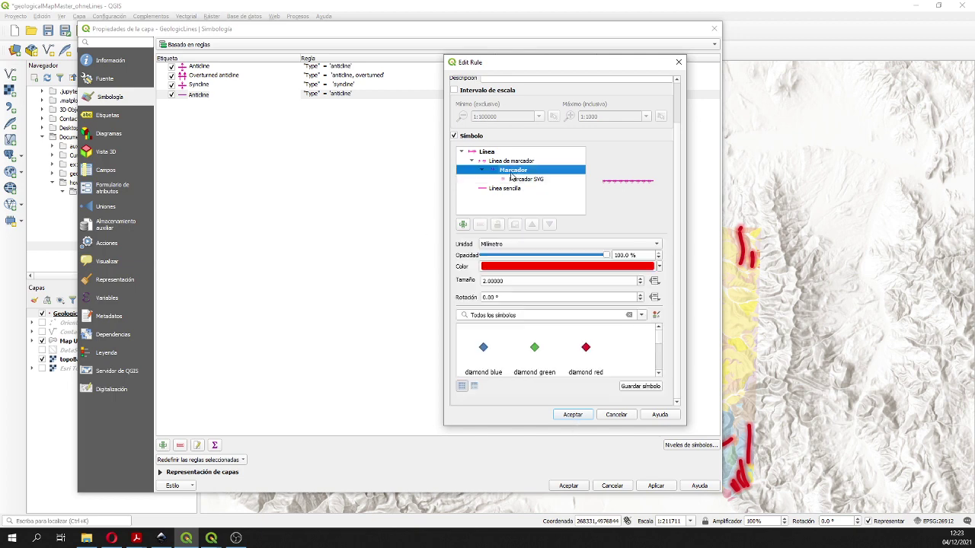
pyautogui.click(484, 280)
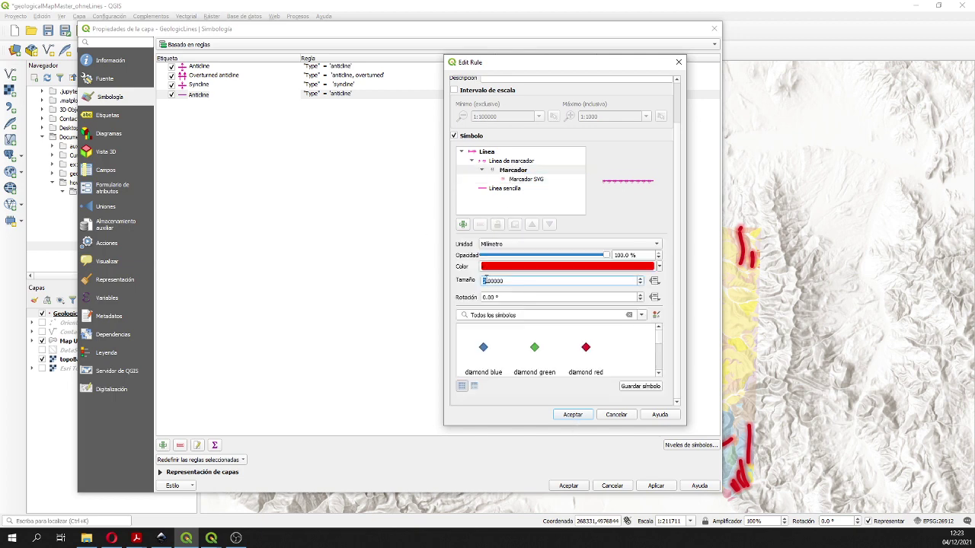
pyautogui.write('8')
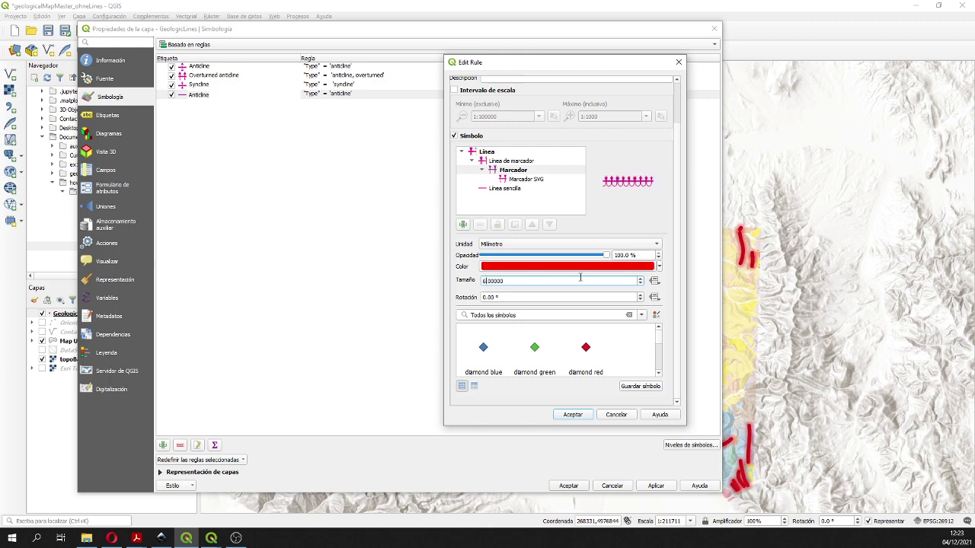
pyautogui.click(507, 161)
pyautogui.click(491, 333)
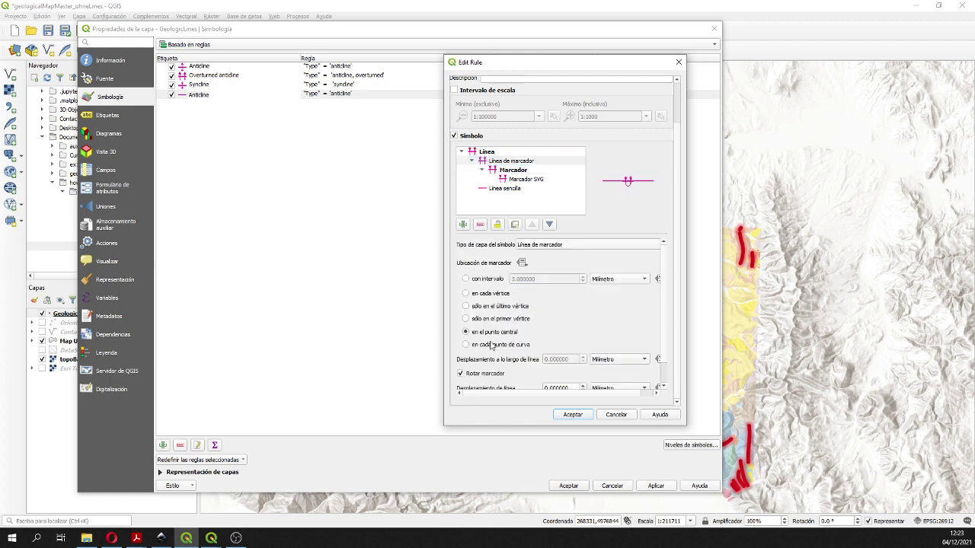
pyautogui.click(573, 415)
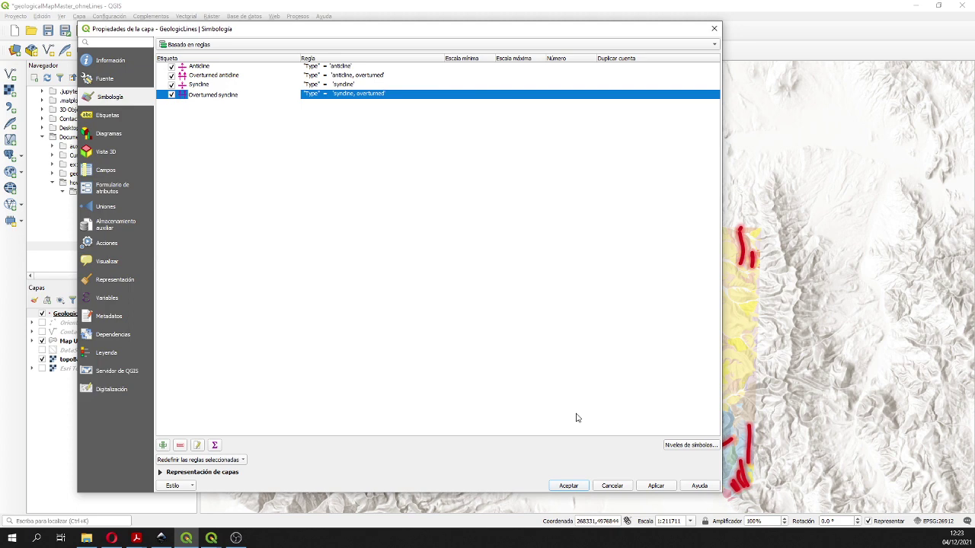
# - Apply and accept the GeologicLines symbology, and turn on the OrientationPoints and Contacts and Faults layers
pyautogui.click(656, 486)
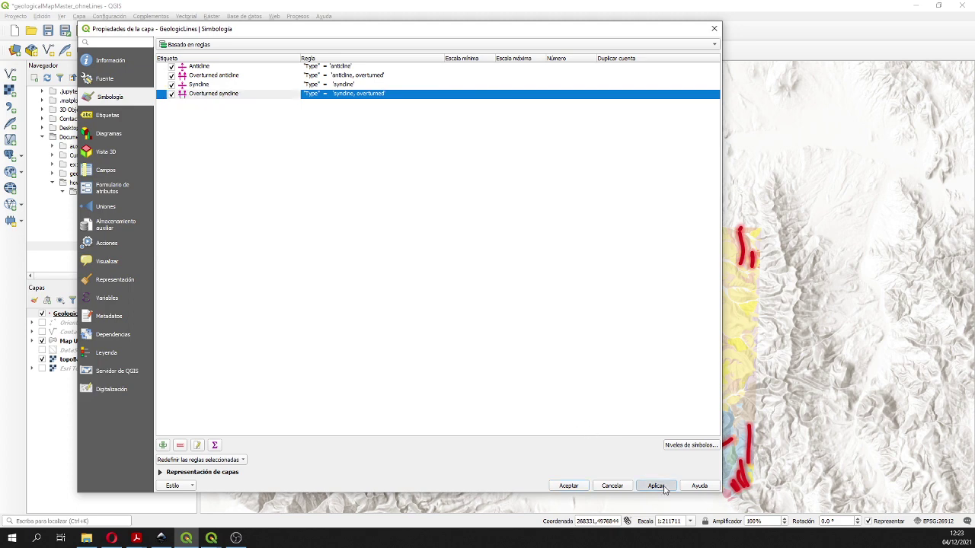
pyautogui.click(569, 486)
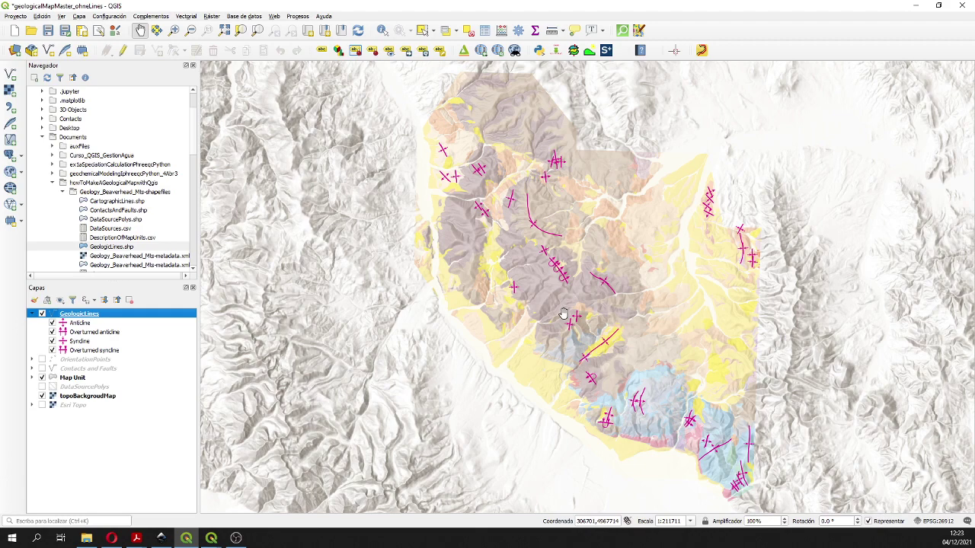
pyautogui.click(42, 360)
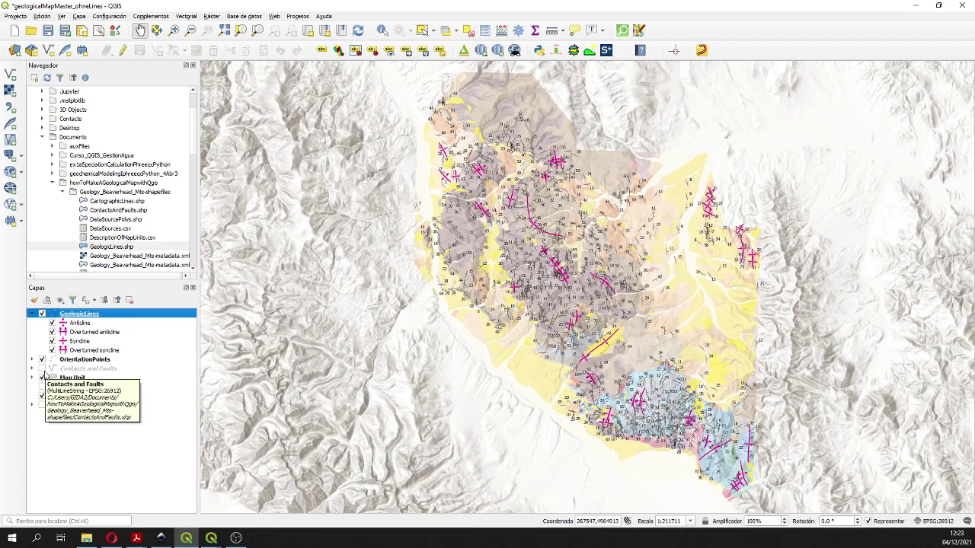
pyautogui.click(43, 369)
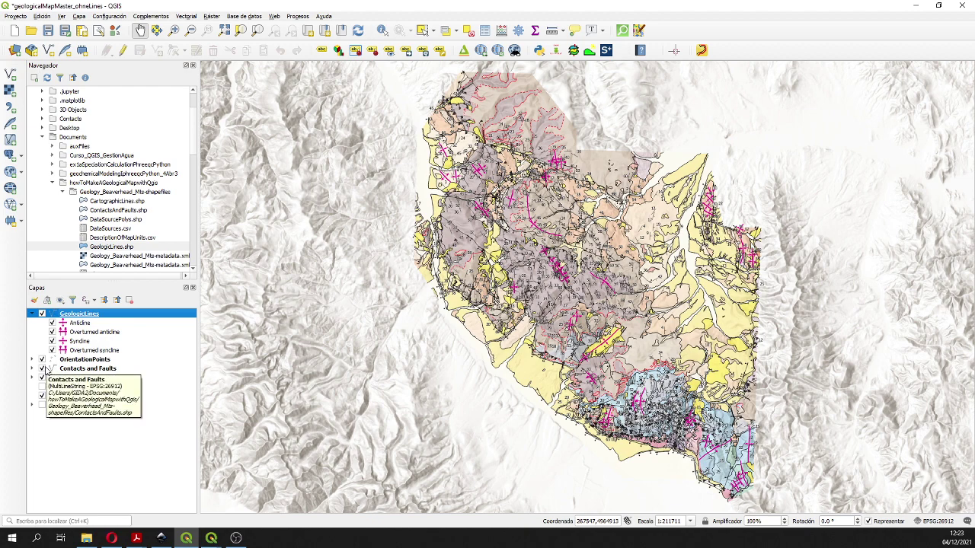